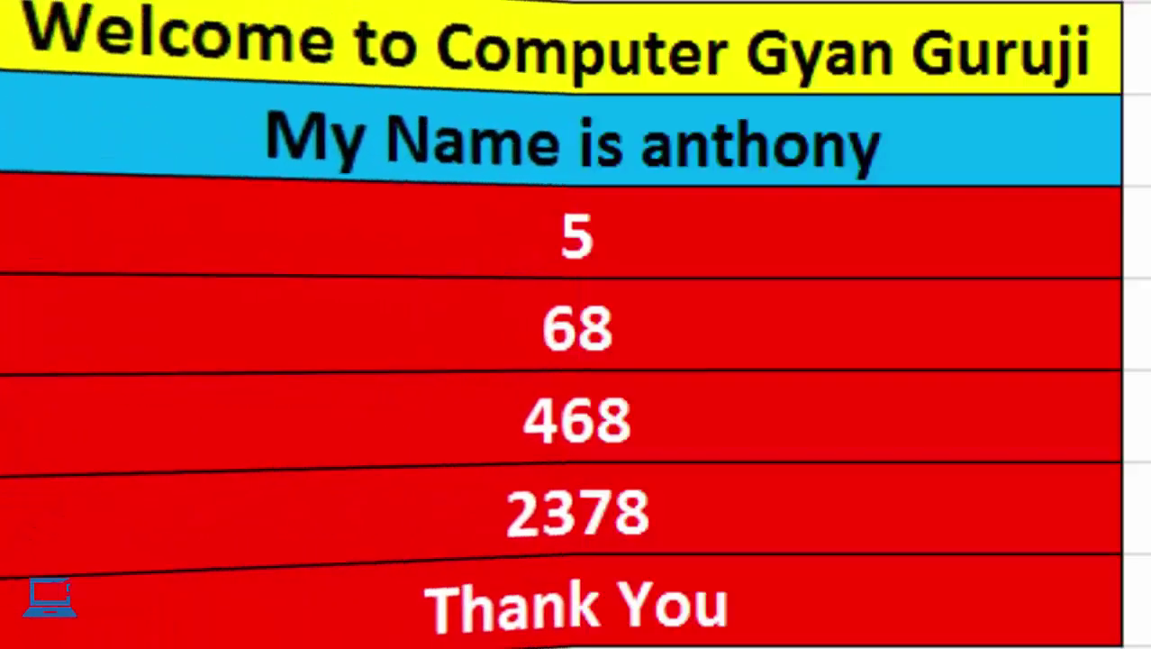
# Select the welcome title, then move down through 5, 68, 468, 2378 and Thank You, hearing each.
pyautogui.click(440, 54)
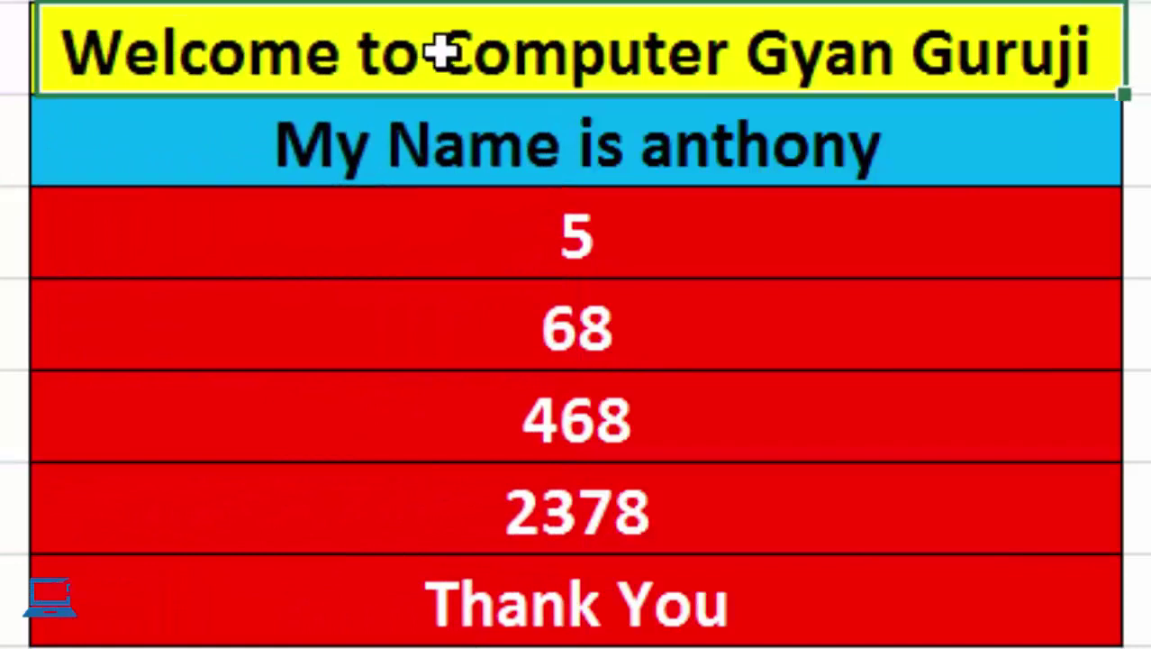
pyautogui.click(975, 147)
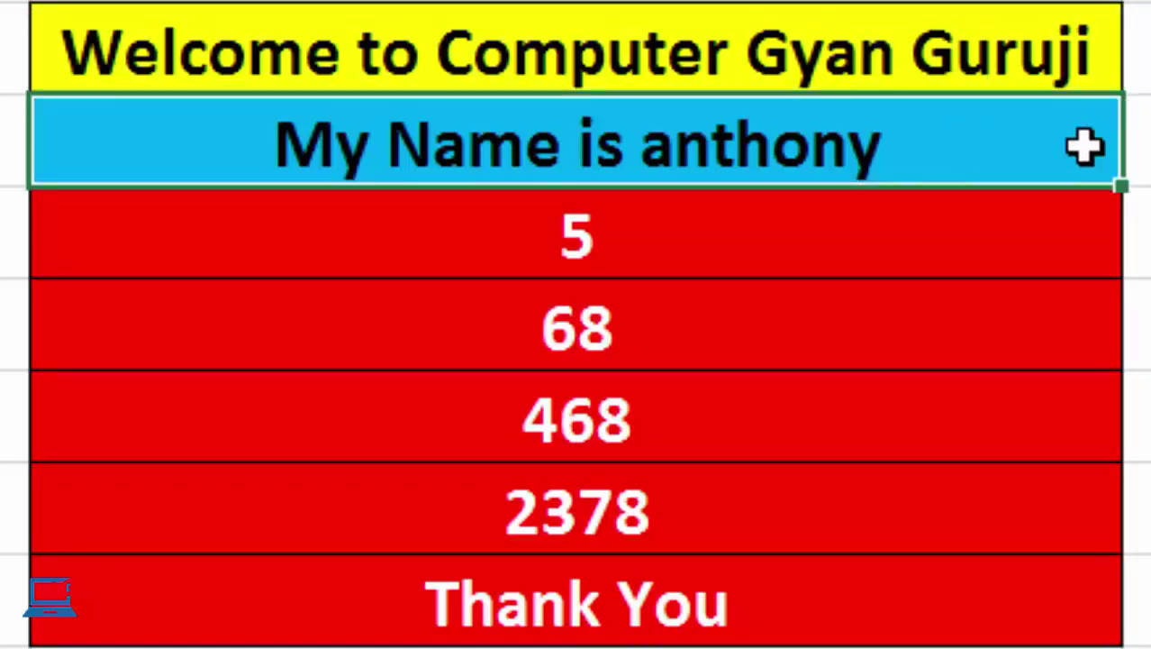
pyautogui.press('Down')
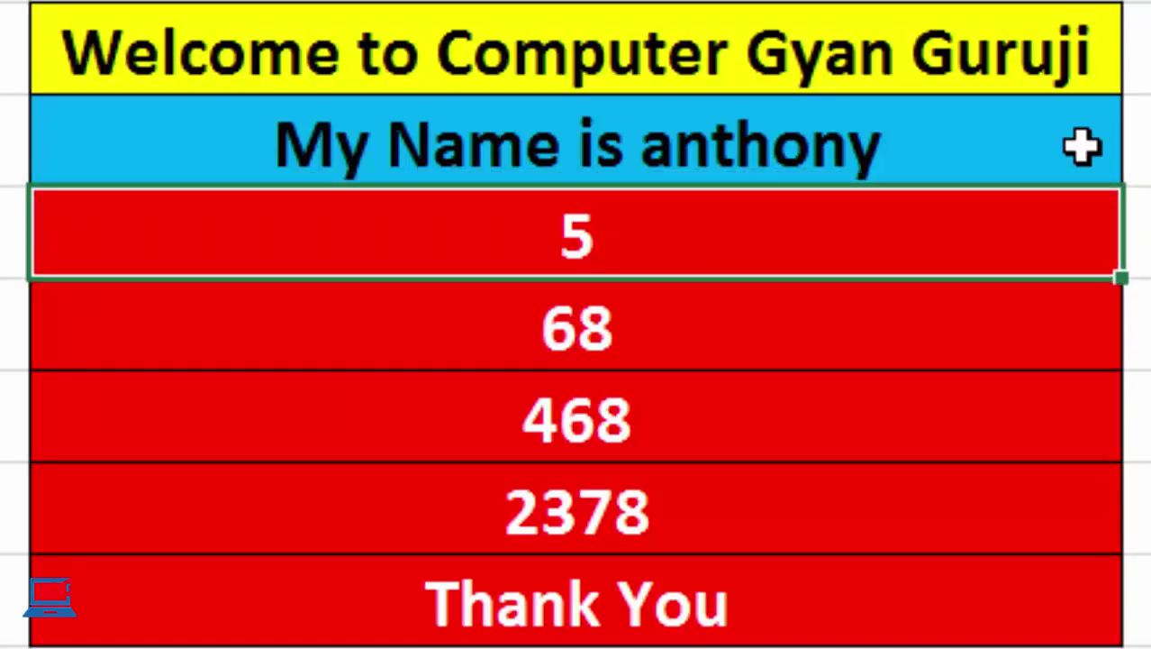
pyautogui.press('Down')
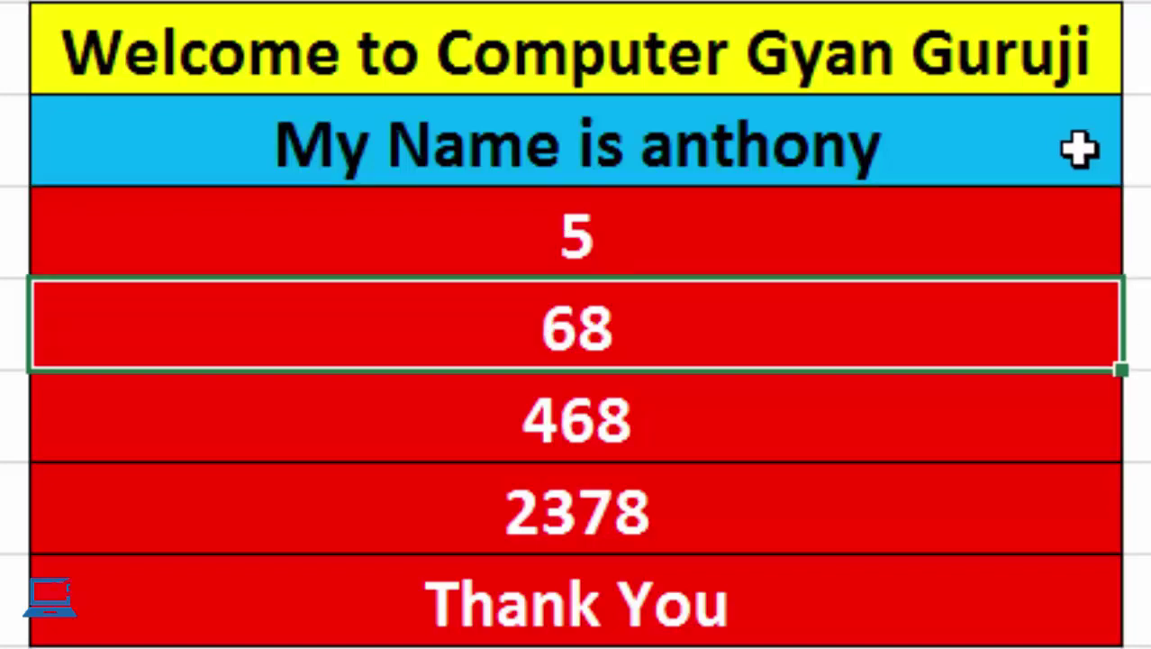
pyautogui.press('Down')
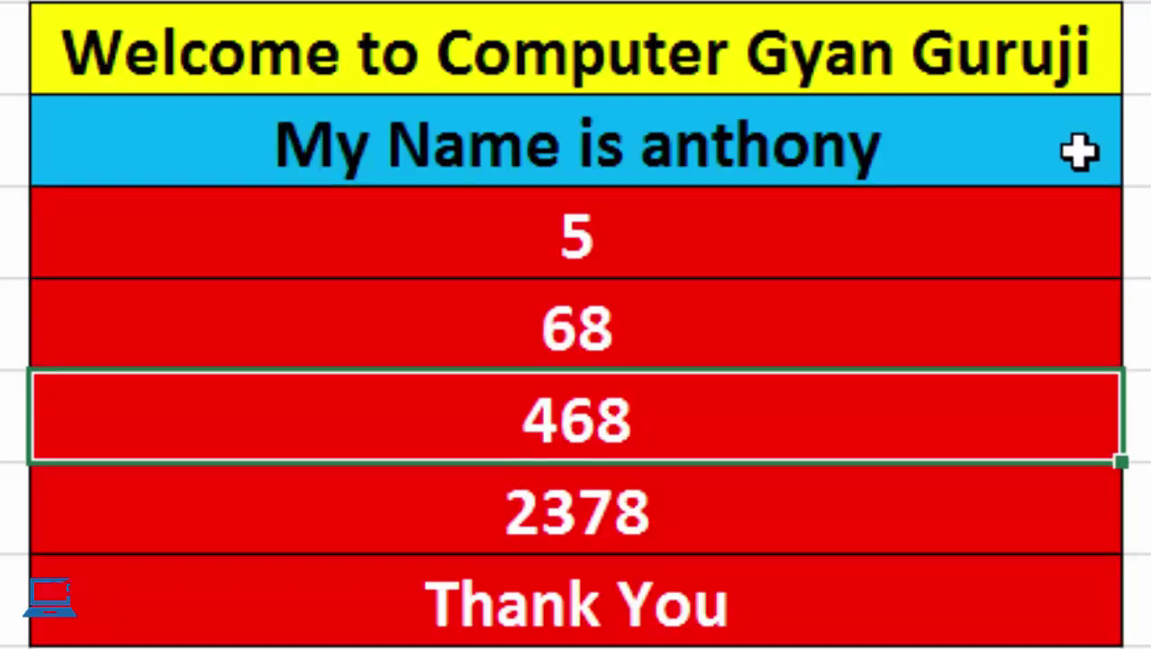
pyautogui.press('Down')
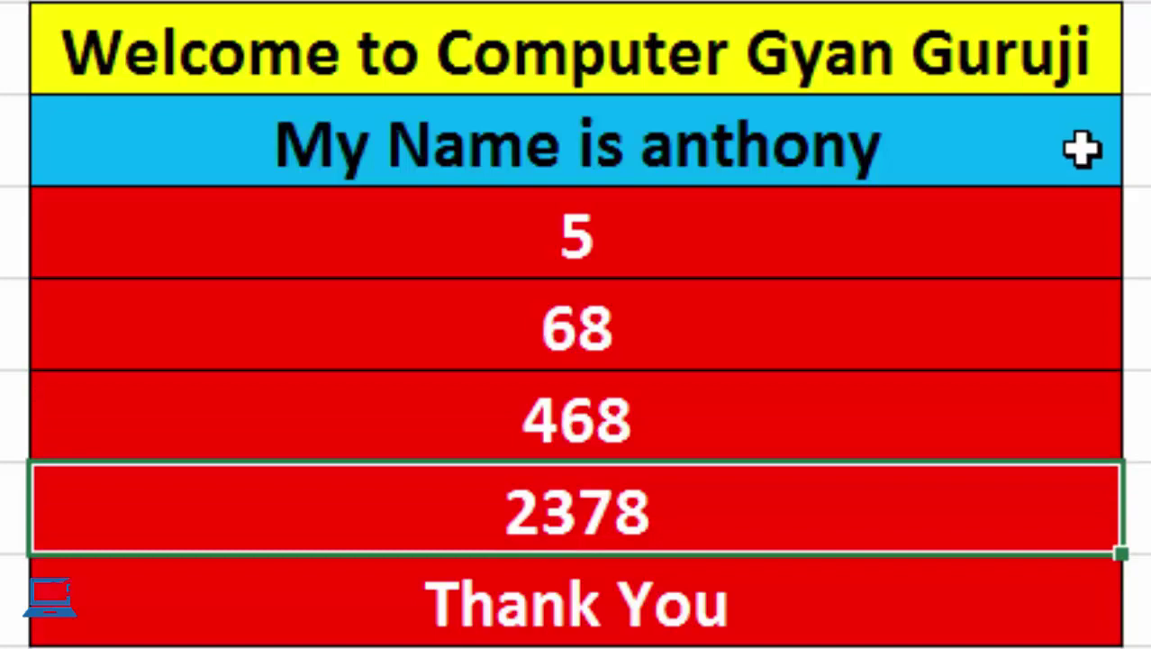
pyautogui.press('Down')
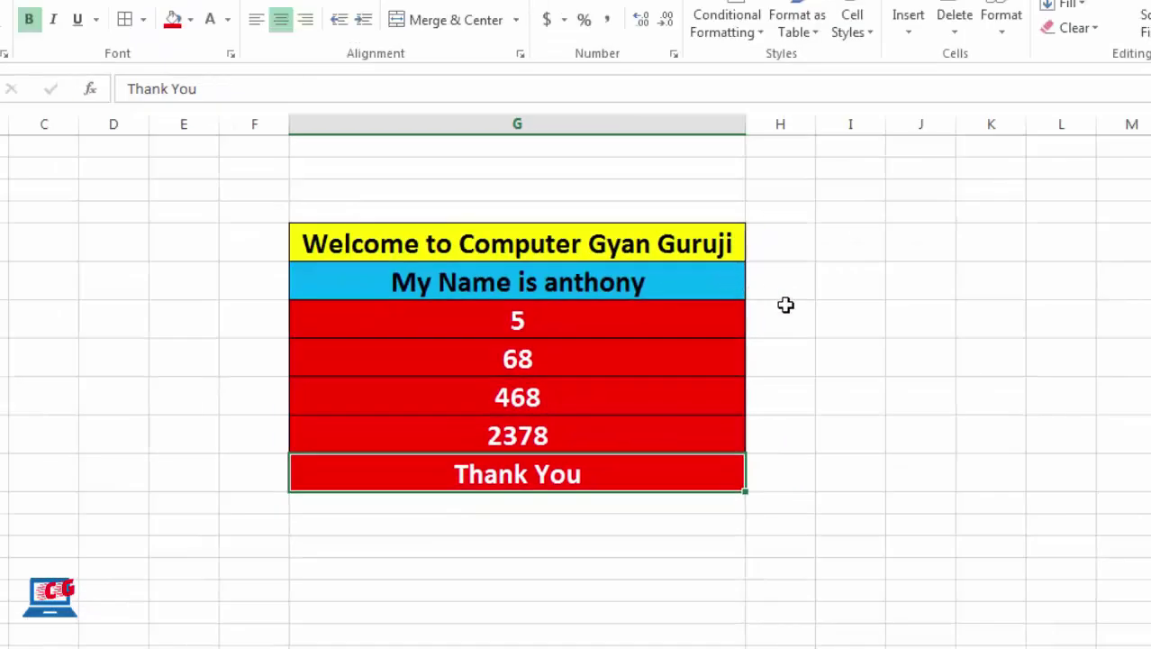
# Enter 'what is excel' in empty cell J4 beside the table.
pyautogui.click(809, 316)
pyautogui.click(840, 325)
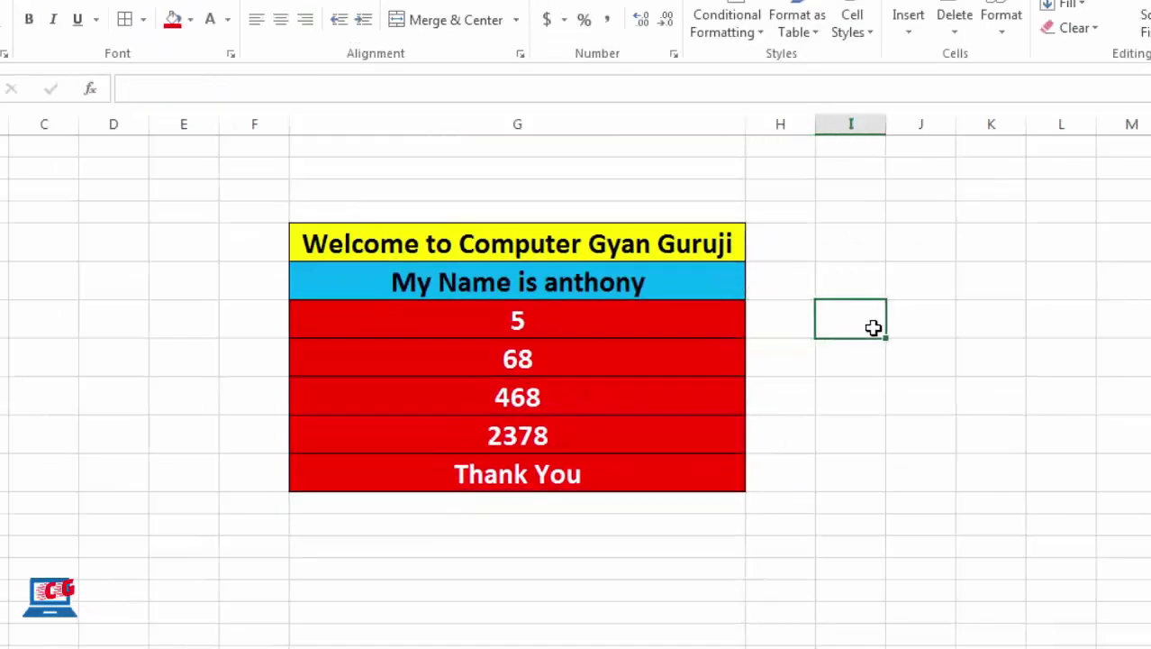
pyautogui.click(948, 296)
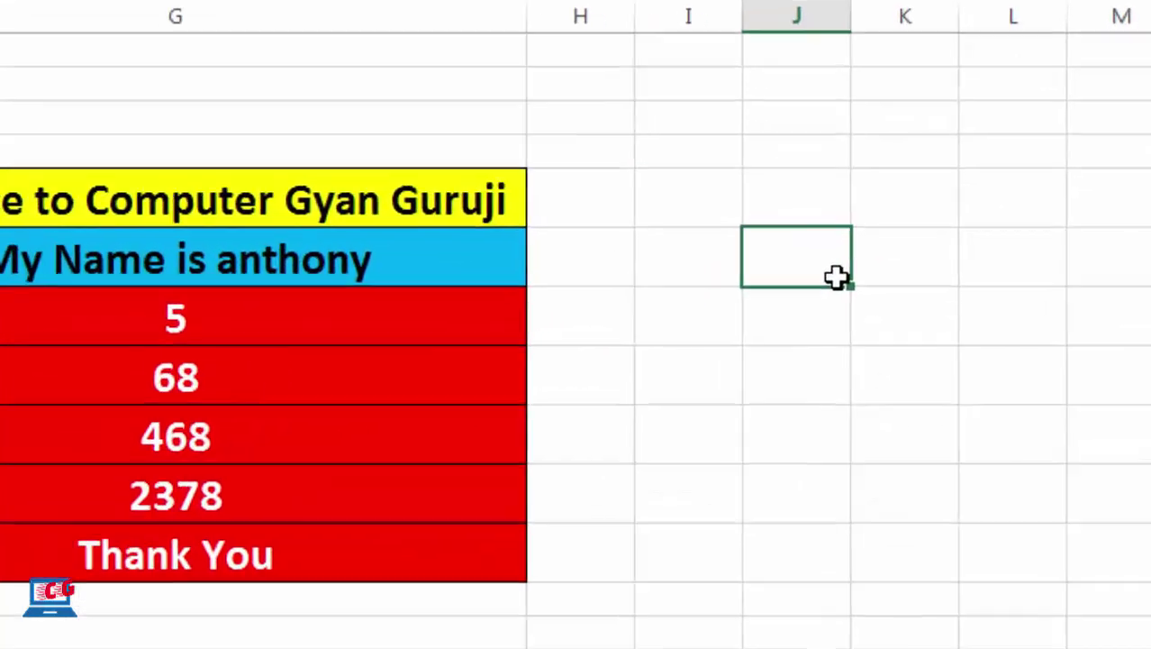
pyautogui.write('wha')
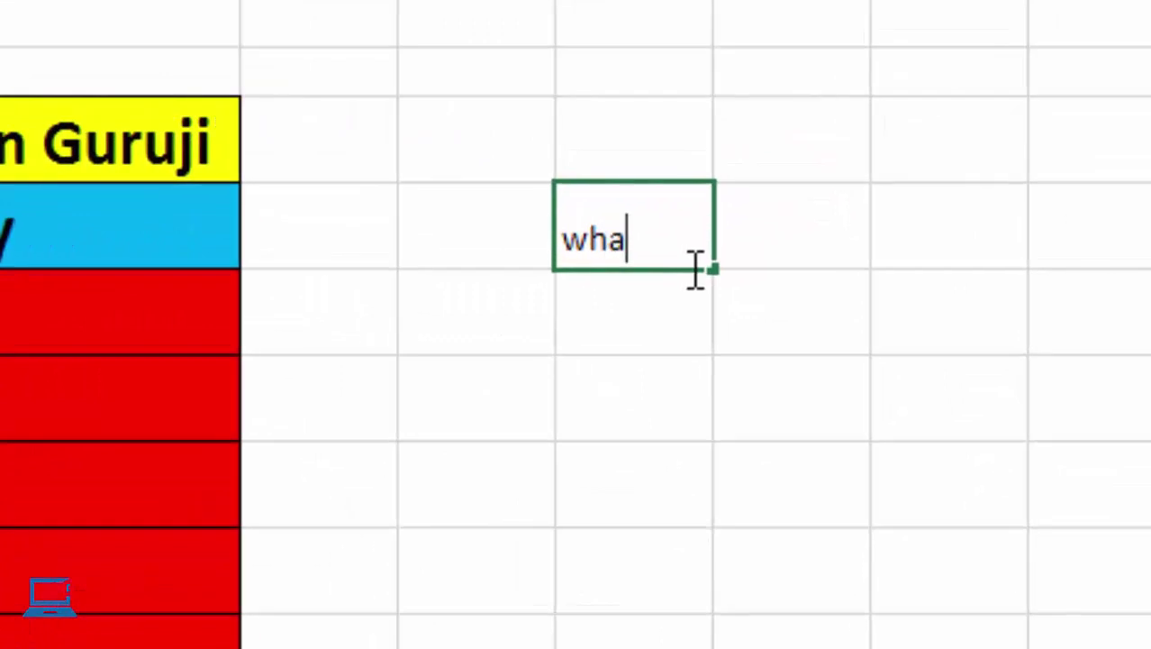
pyautogui.write('t is e')
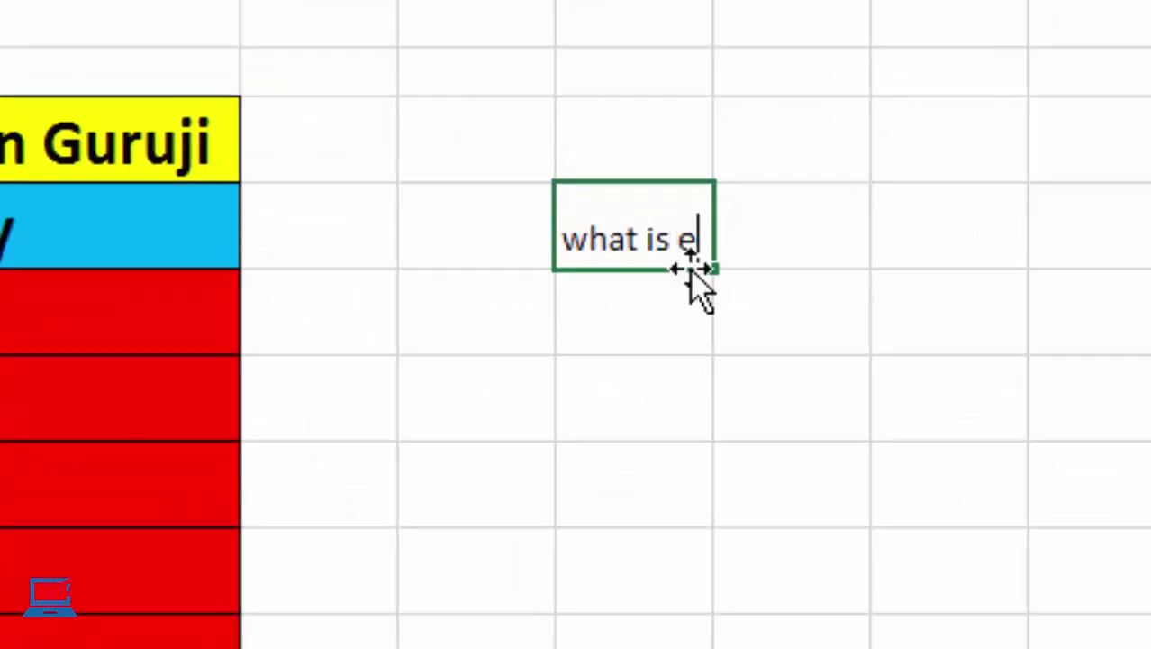
pyautogui.write('xcel')
pyautogui.press('Return')
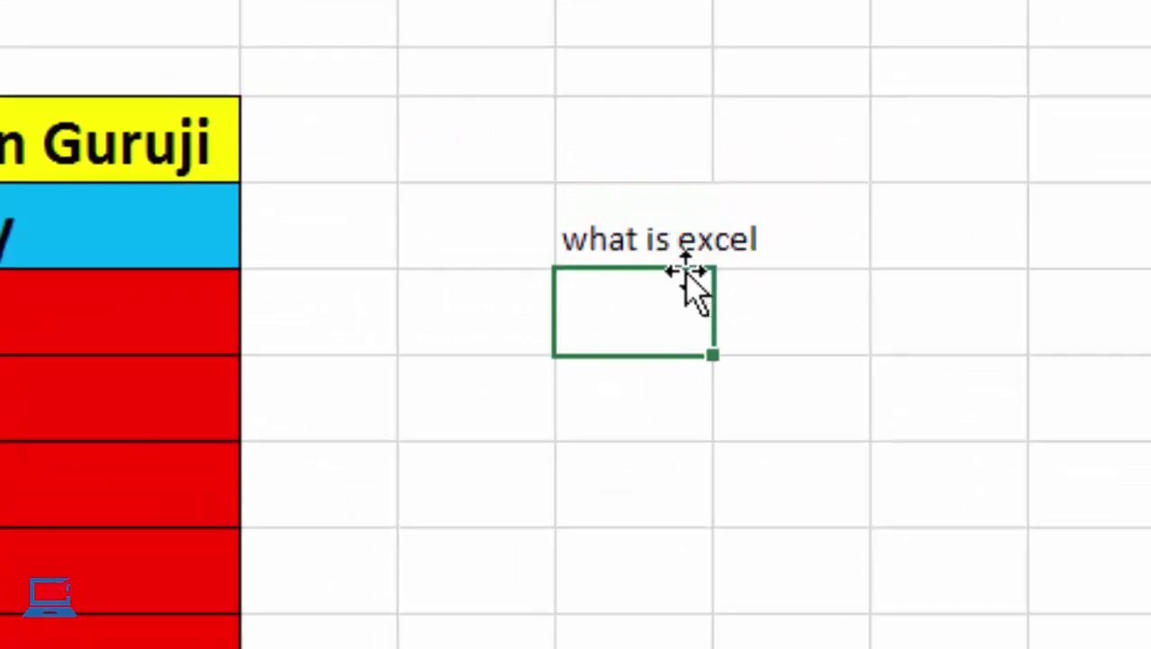
# Reselect the 'what is excel' cell so it is read aloud.
pyautogui.press('Up')
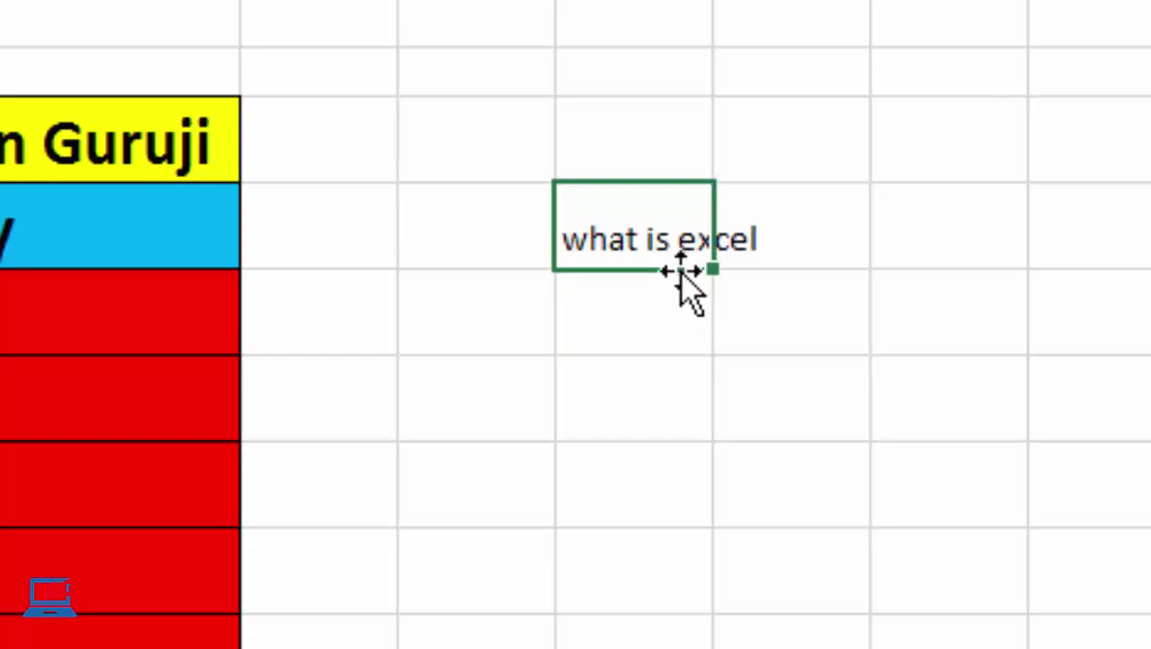
pyautogui.press('Down')
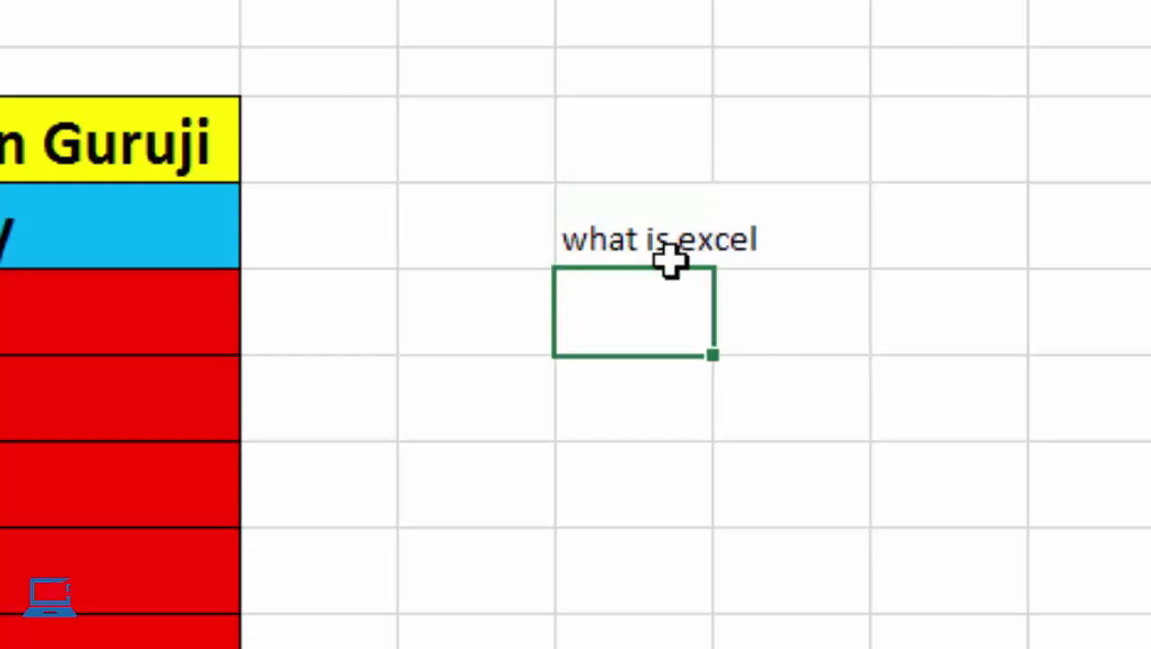
pyautogui.press('Up')
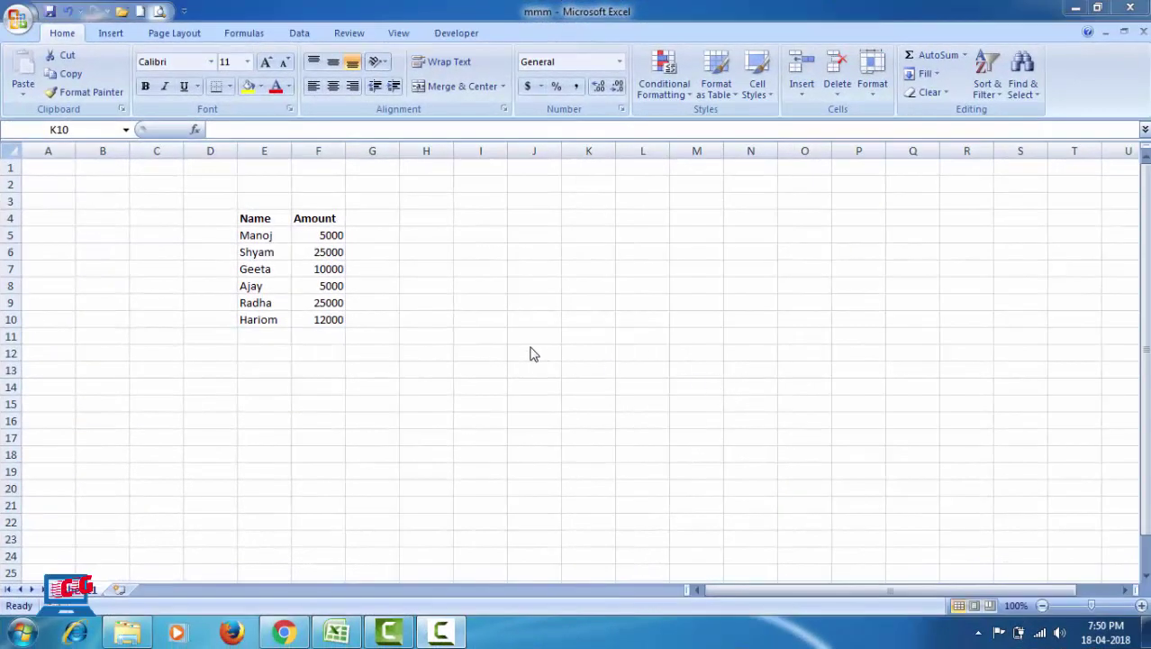
# Select the six Name entries in E5:E10 to hear them read aloud.
pyautogui.click(456, 339)
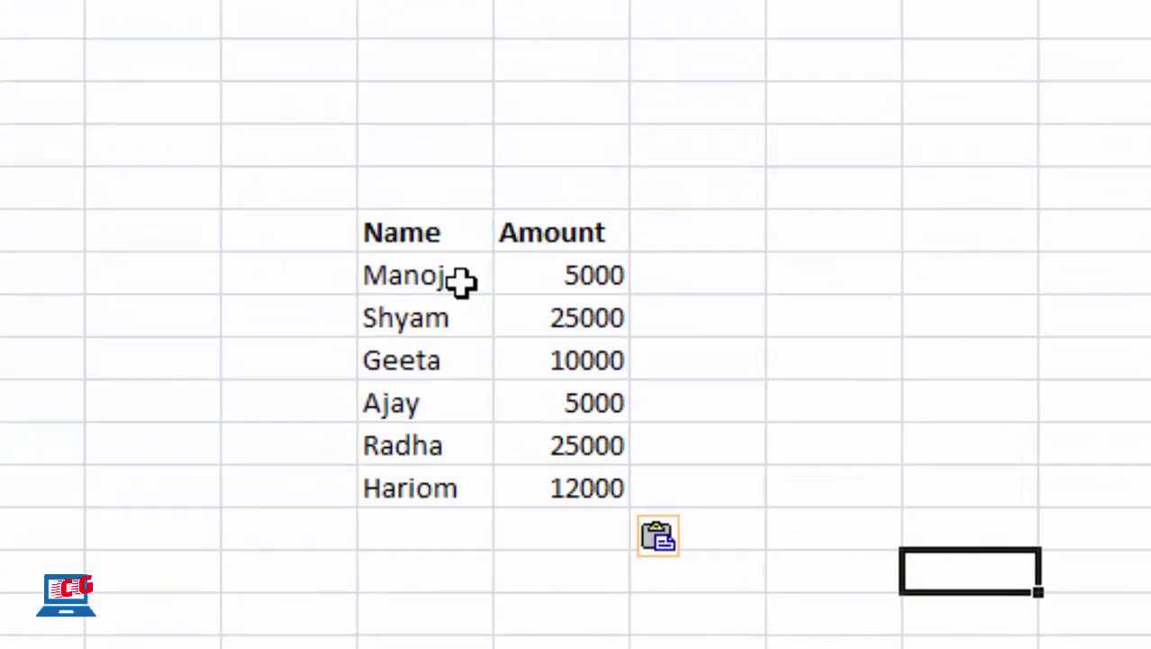
pyautogui.click(460, 325)
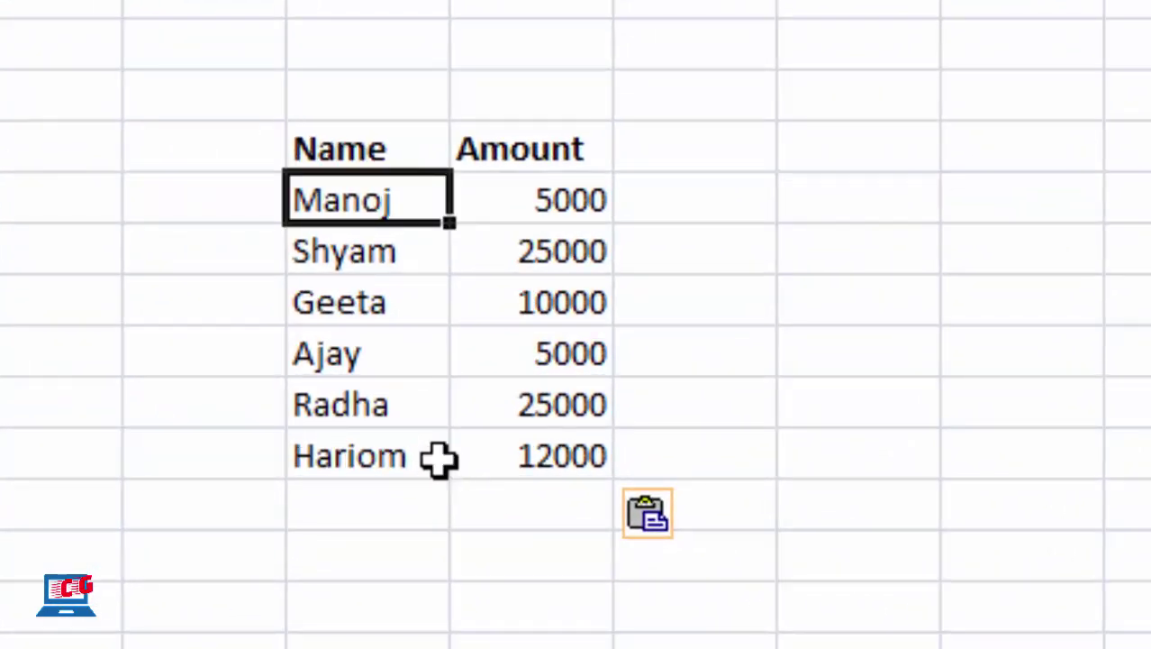
pyautogui.click(396, 347)
pyautogui.moveTo(359, 191); pyautogui.dragTo(351, 455)
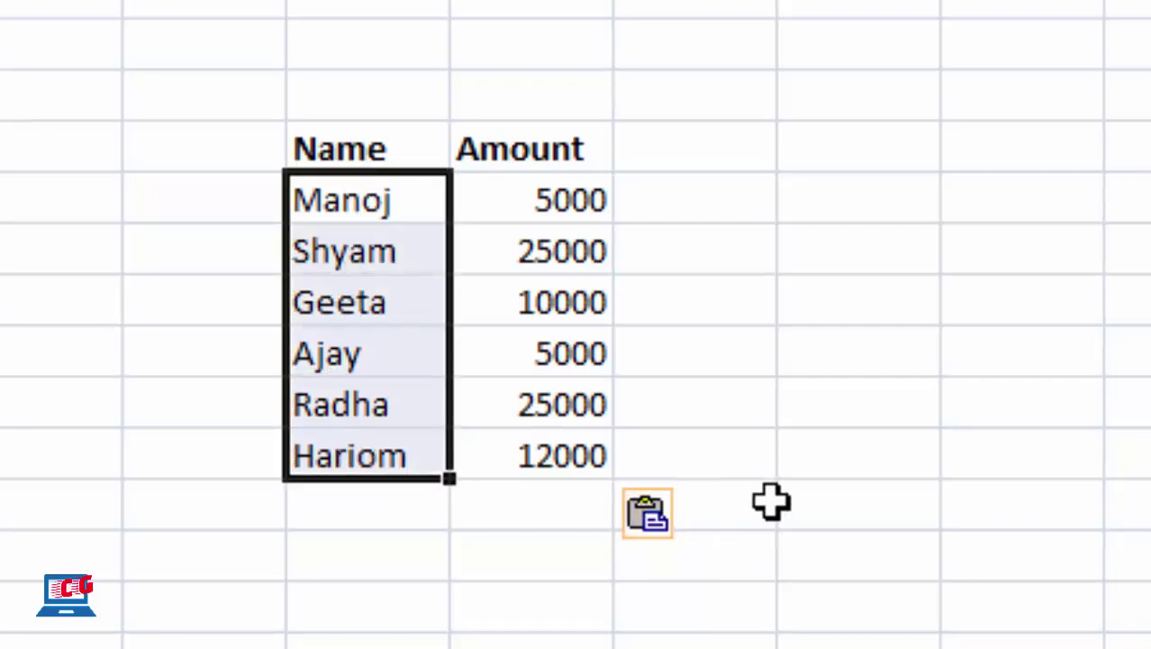
# Select the Amount figures in F5:F10 to hear them, then click an empty cell.
pyautogui.click(950, 333)
pyautogui.moveTo(501, 200); pyautogui.dragTo(534, 443)
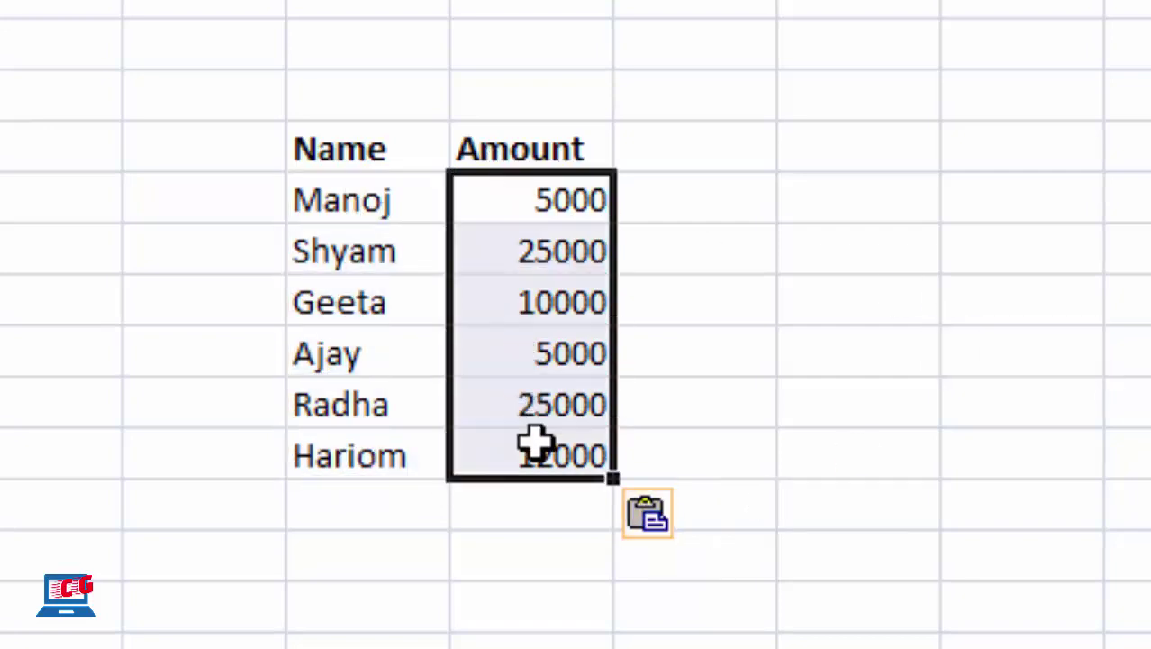
pyautogui.click(928, 144)
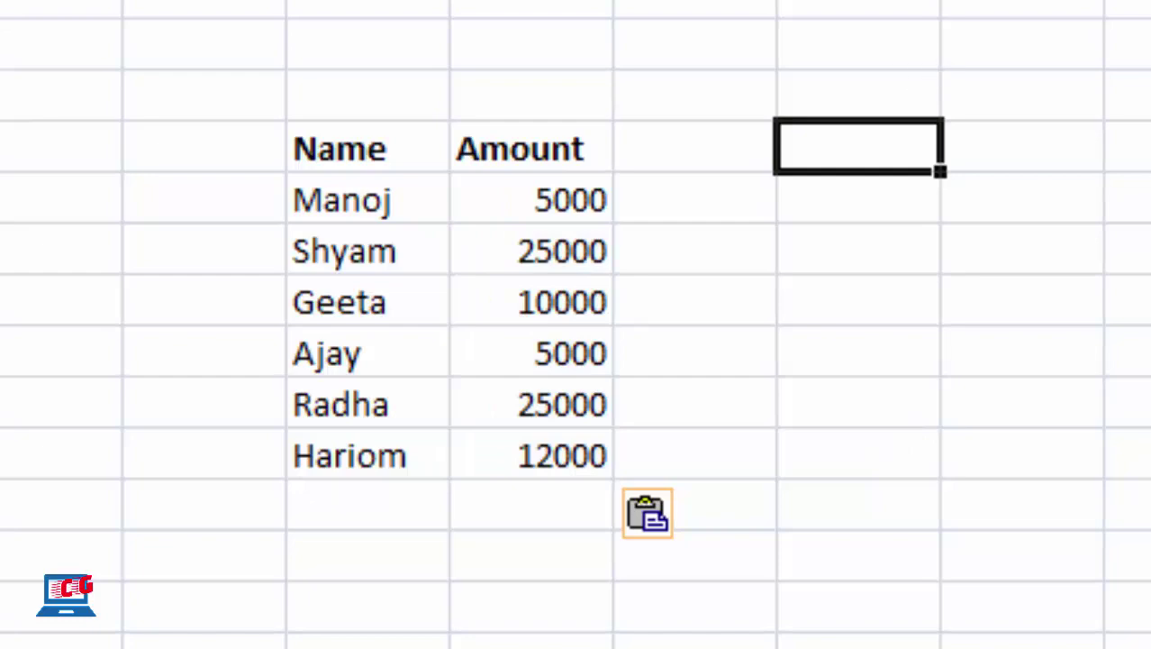
# In Excel Options, show Commands Not in the Ribbon for the Quick Access Toolbar.
pyautogui.click(27, 27)
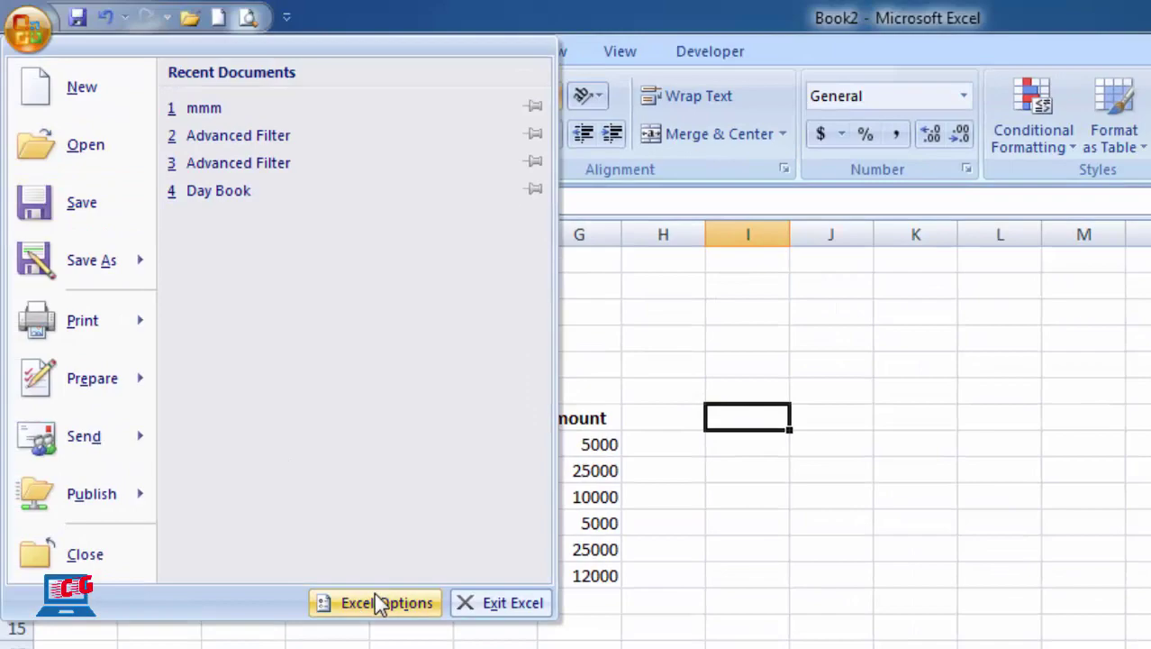
pyautogui.click(380, 601)
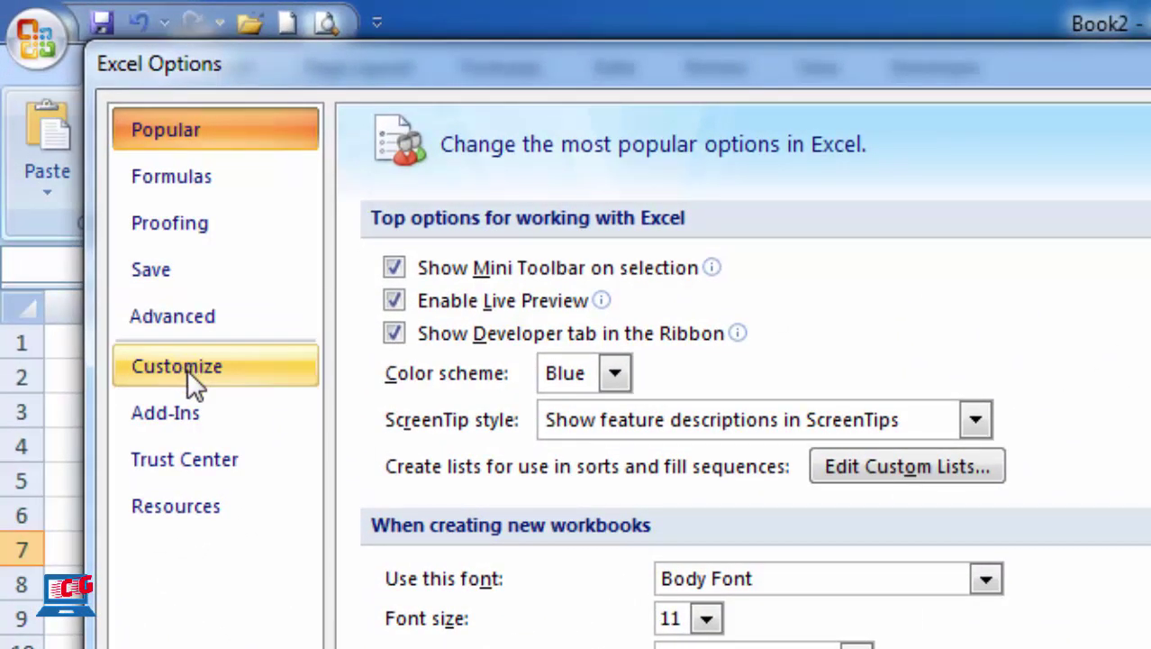
pyautogui.click(189, 373)
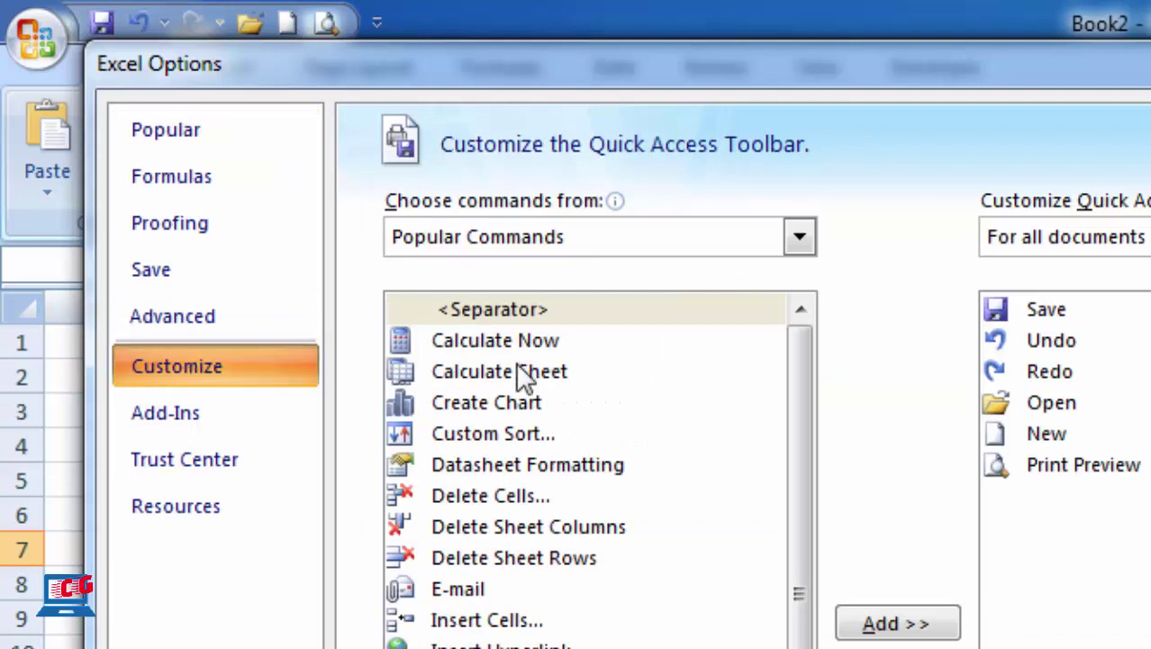
pyautogui.click(577, 238)
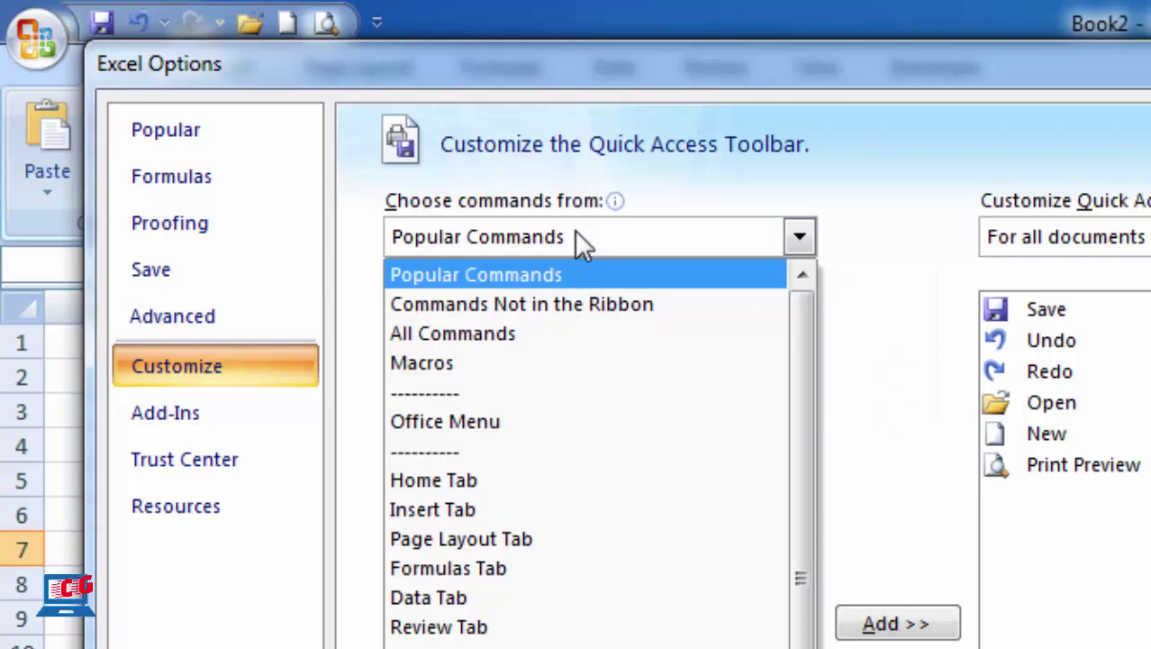
pyautogui.click(579, 294)
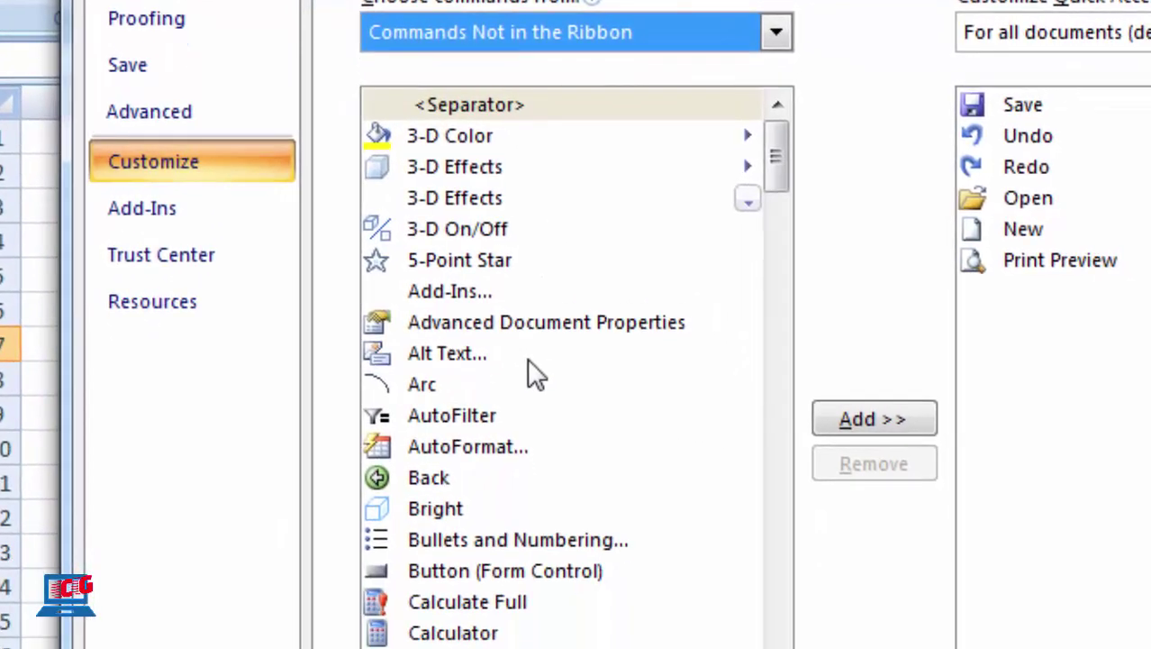
# Add Speak Cells to the Quick Access Toolbar.
pyautogui.click(532, 369)
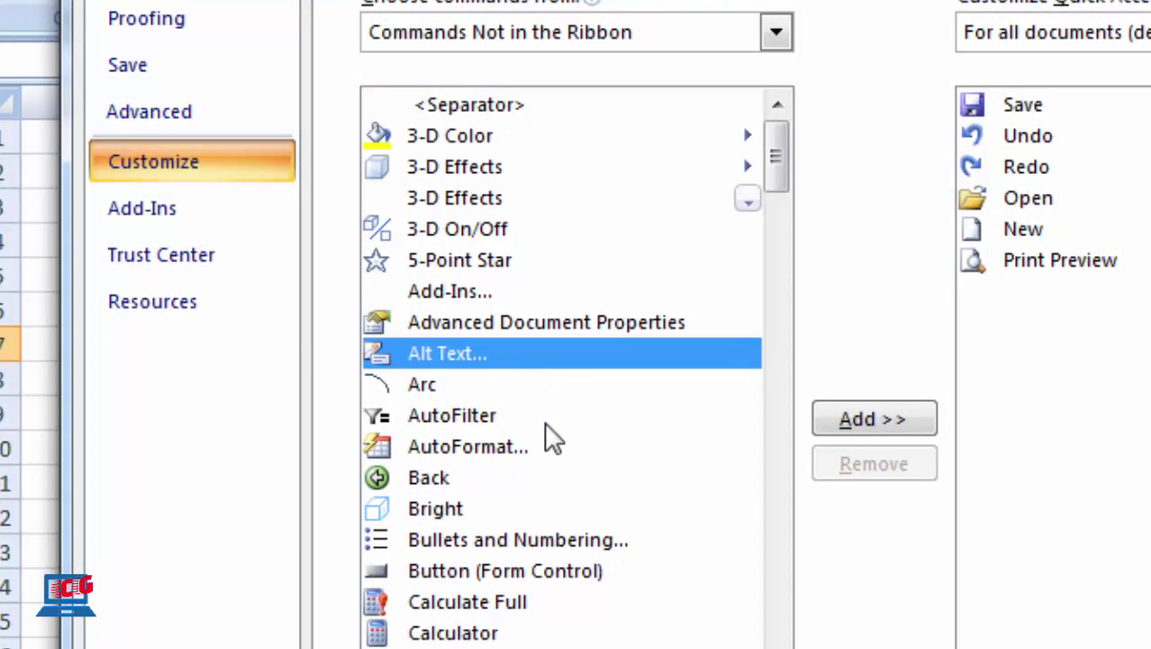
pyautogui.scroll(-2, 562, 570)
pyautogui.scroll(-20, 562, 570)
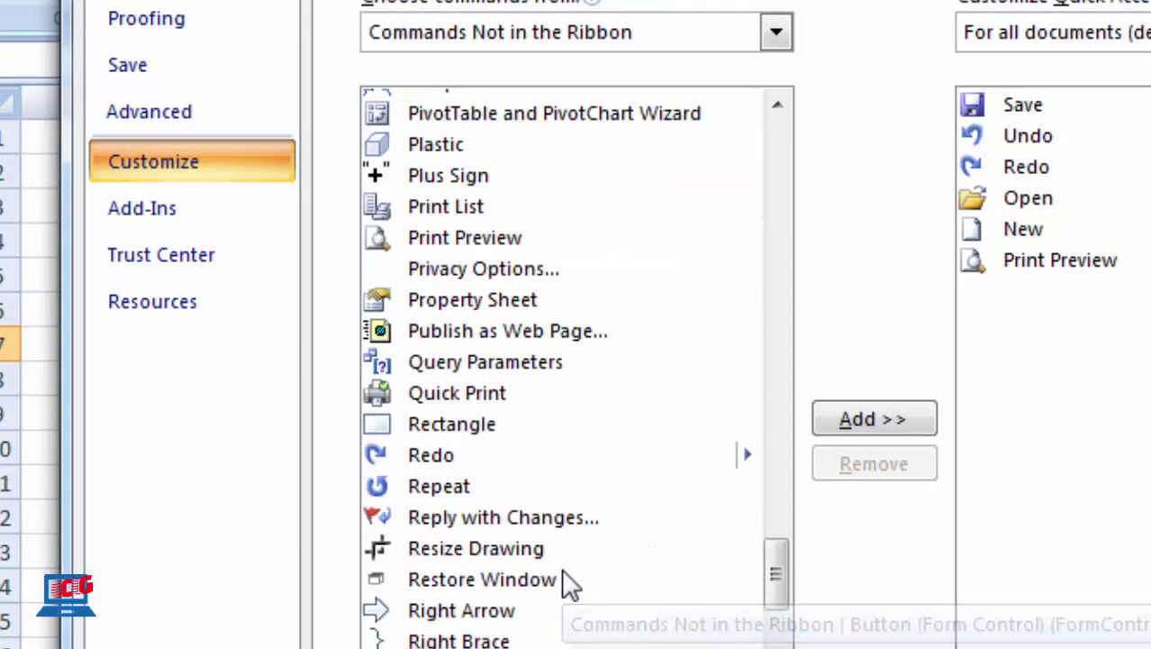
pyautogui.scroll(-2, 562, 570)
pyautogui.scroll(-5, 567, 581)
pyautogui.scroll(-3, 567, 581)
pyautogui.scroll(-2, 568, 581)
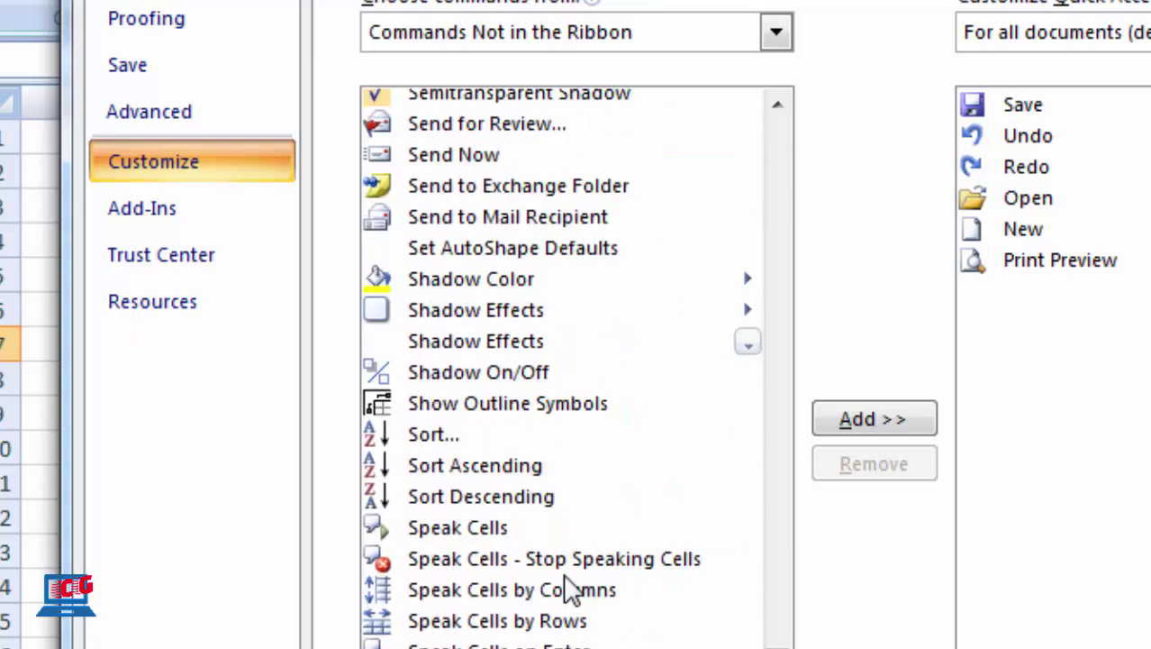
pyautogui.click(459, 529)
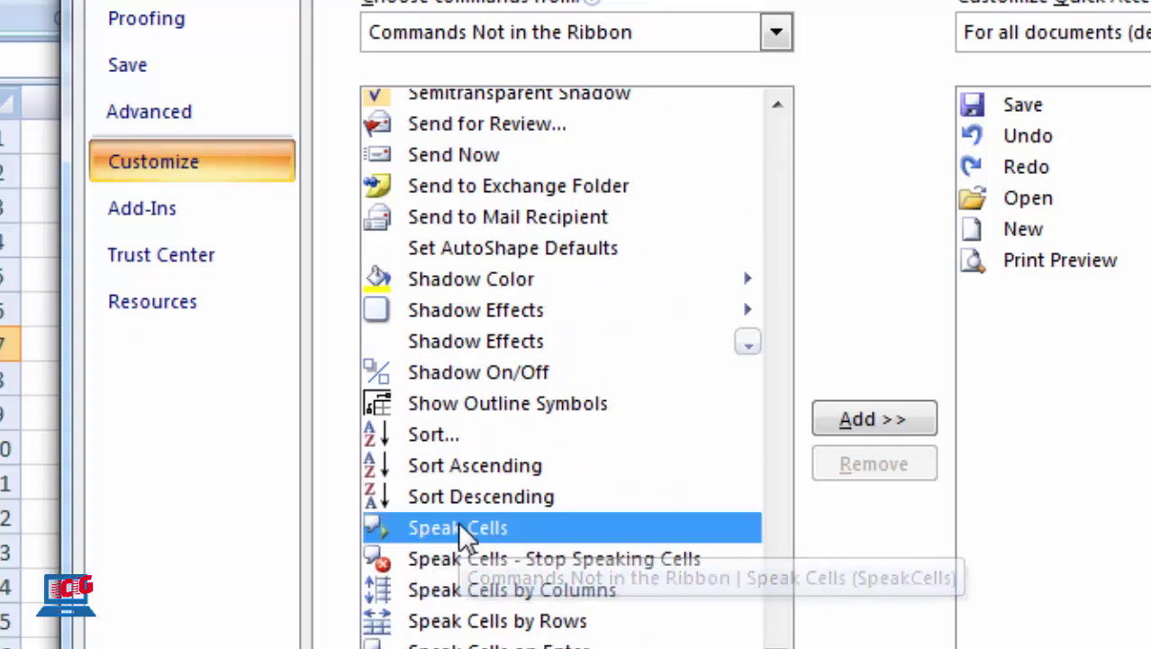
pyautogui.click(893, 421)
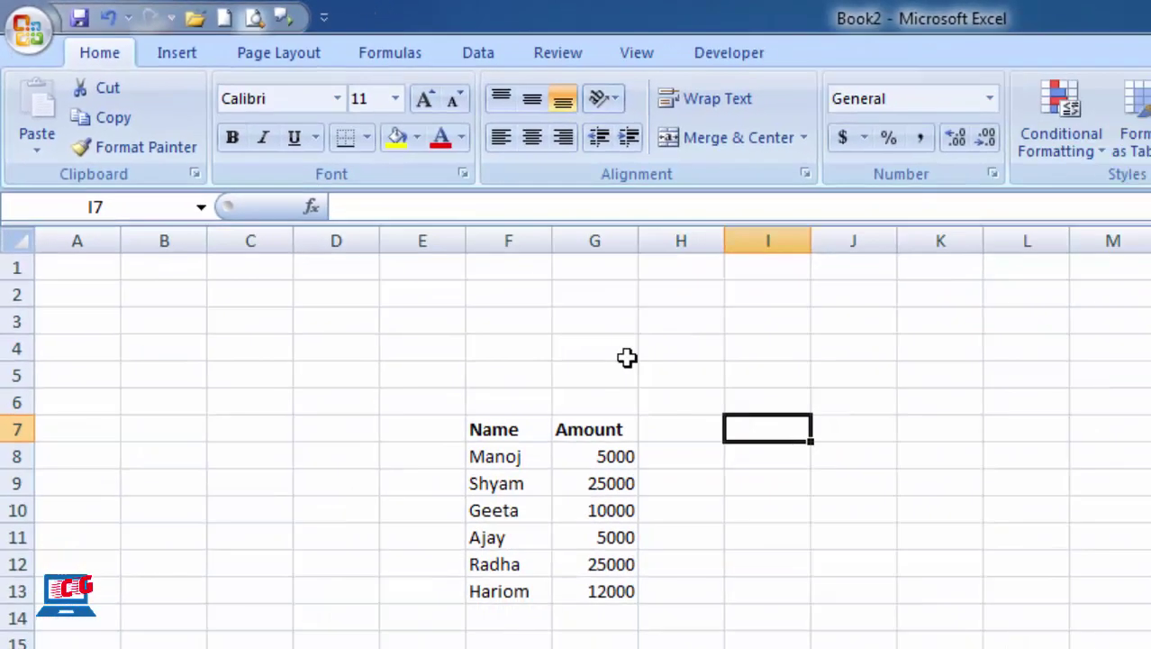
# Select the six names in F8:F13, then the amounts in G8:G13, to hear them spoken.
pyautogui.click(622, 357)
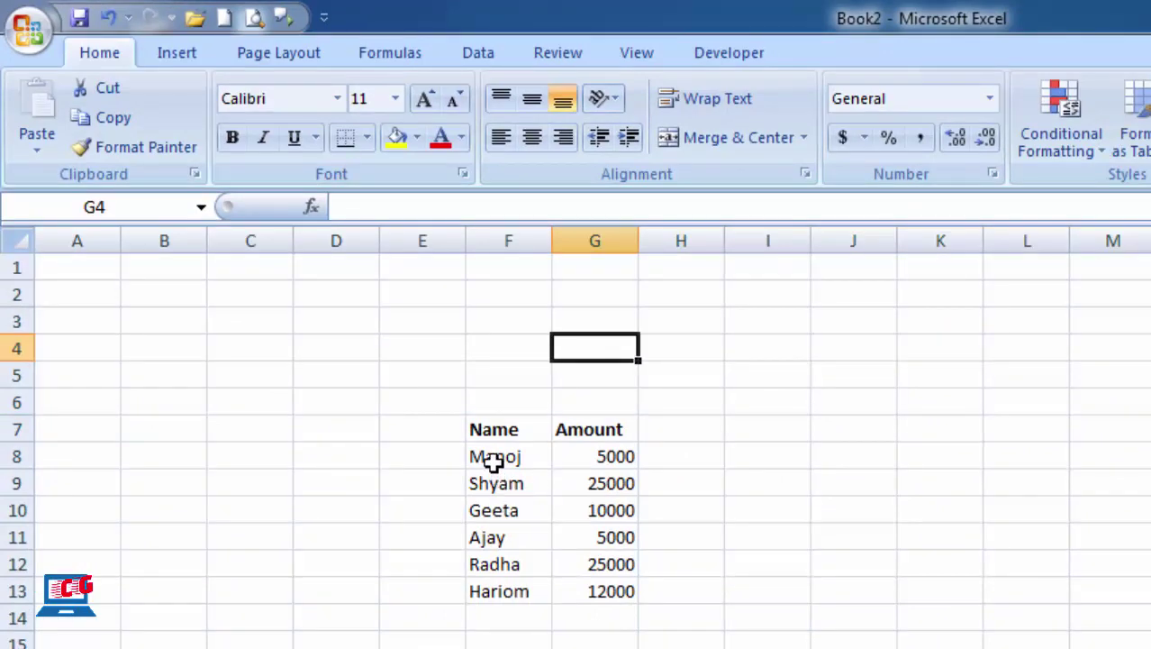
pyautogui.moveTo(501, 452); pyautogui.dragTo(506, 592)
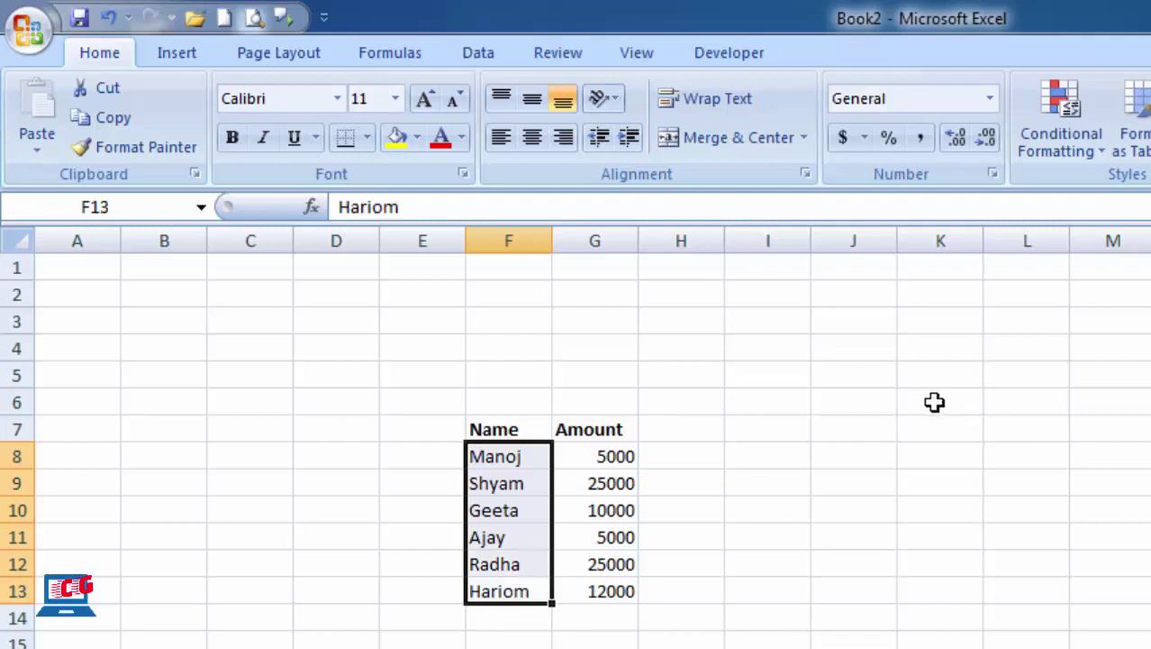
pyautogui.click(937, 405)
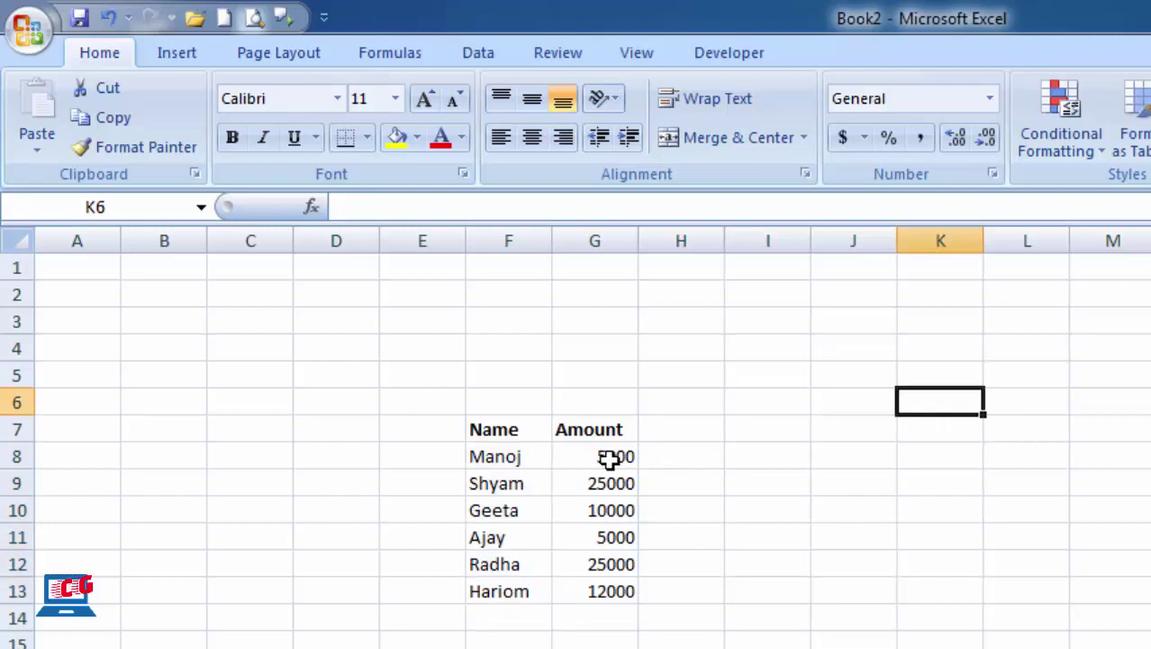
pyautogui.moveTo(576, 457); pyautogui.dragTo(602, 591)
pyautogui.click(725, 595)
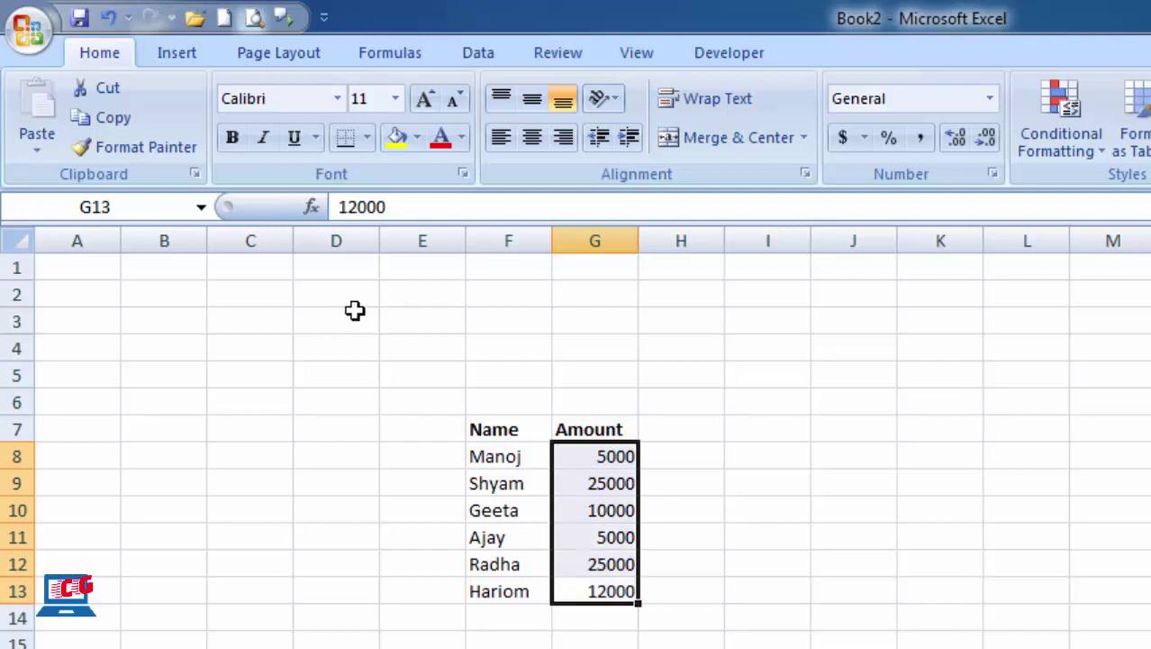
# Select all amounts in G8:G13 to hear them read together.
pyautogui.click(767, 456)
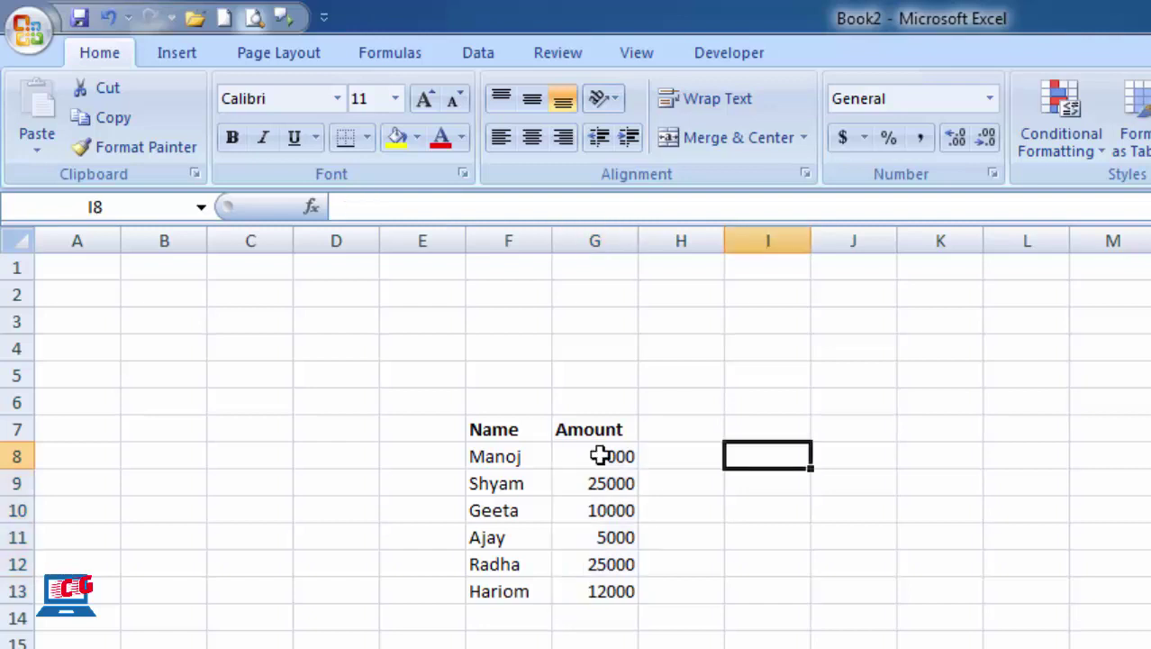
pyautogui.moveTo(600, 456); pyautogui.dragTo(597, 587)
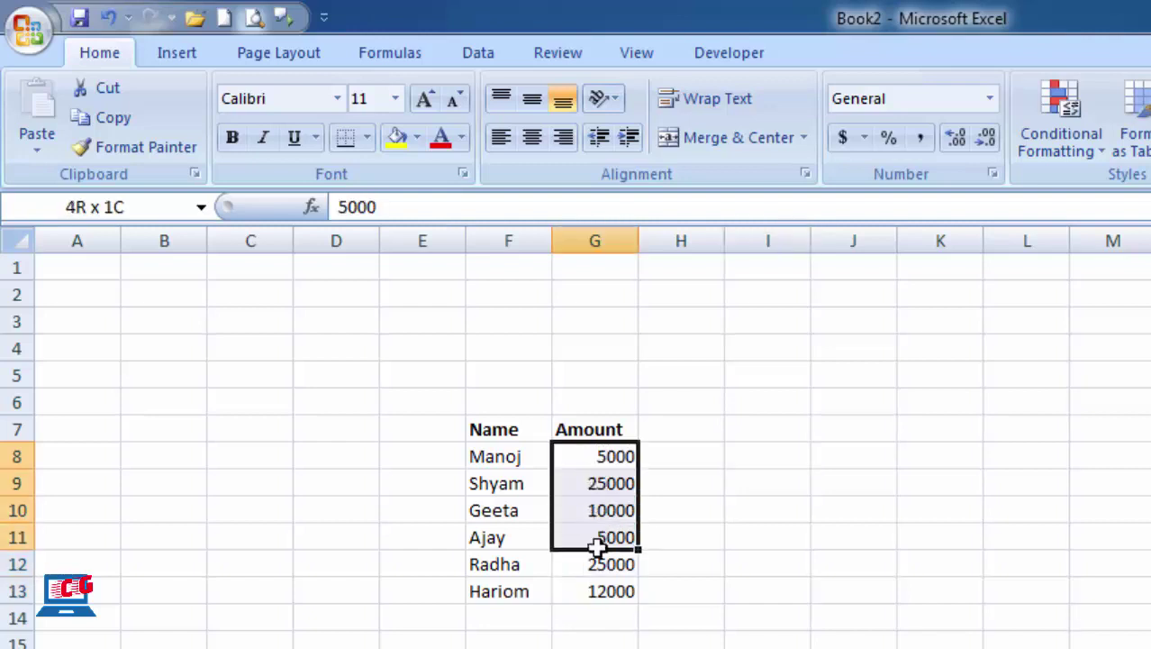
pyautogui.click(696, 590)
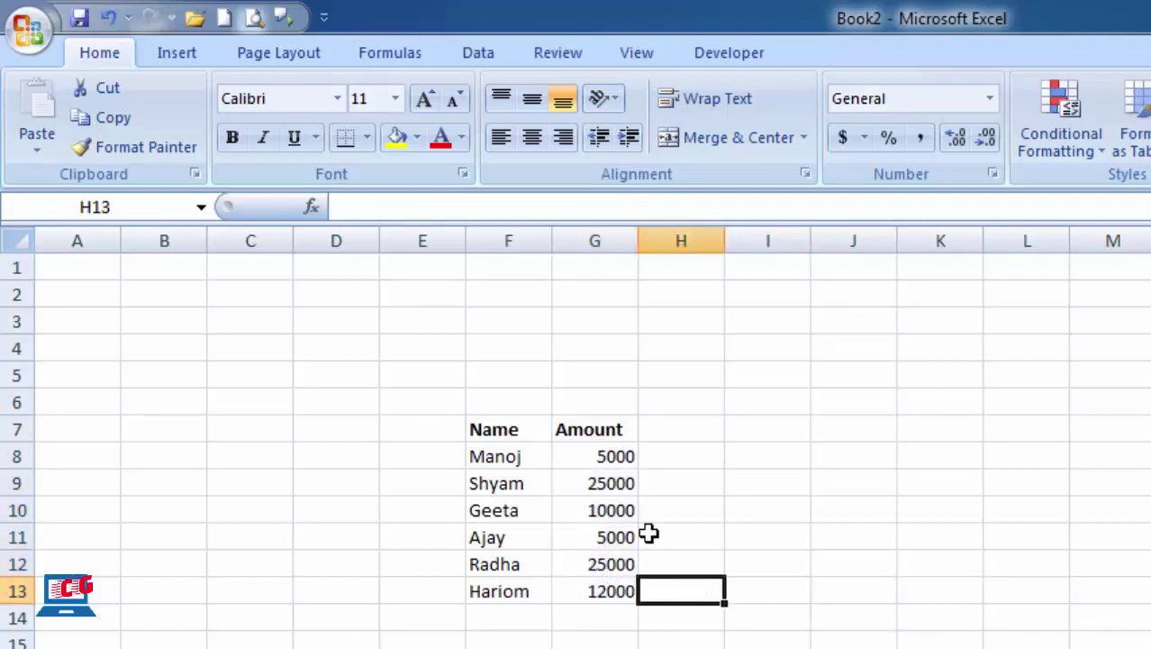
# Select amounts 25000, 10000, 5000 and those below one by one to hear each.
pyautogui.click(607, 483)
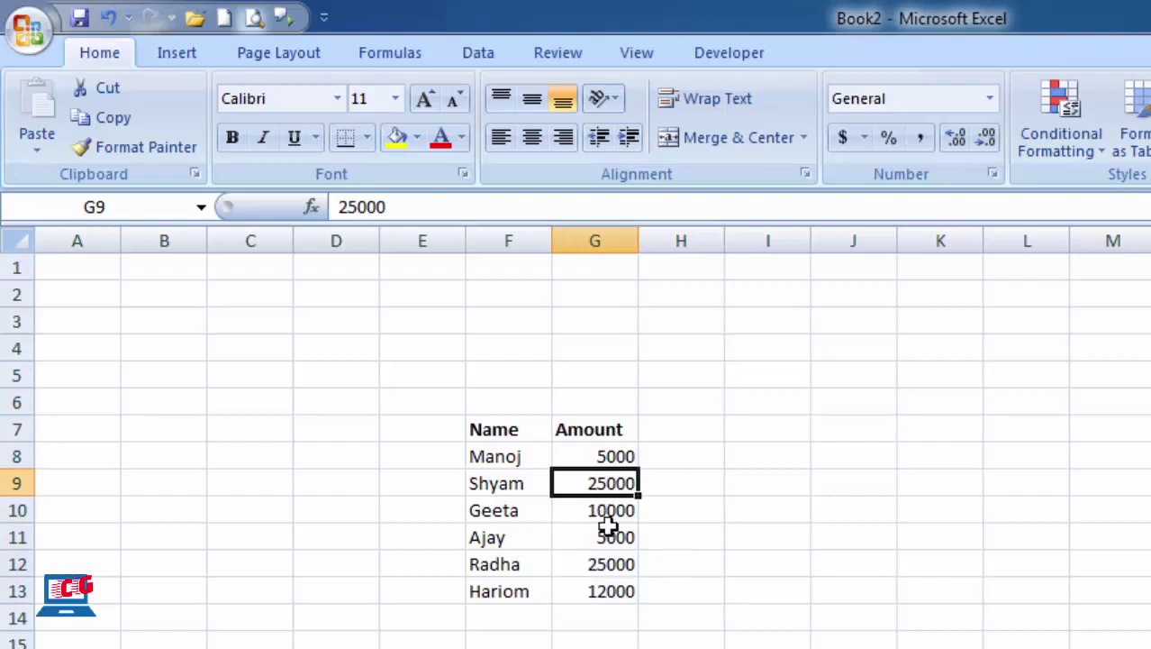
pyautogui.click(603, 514)
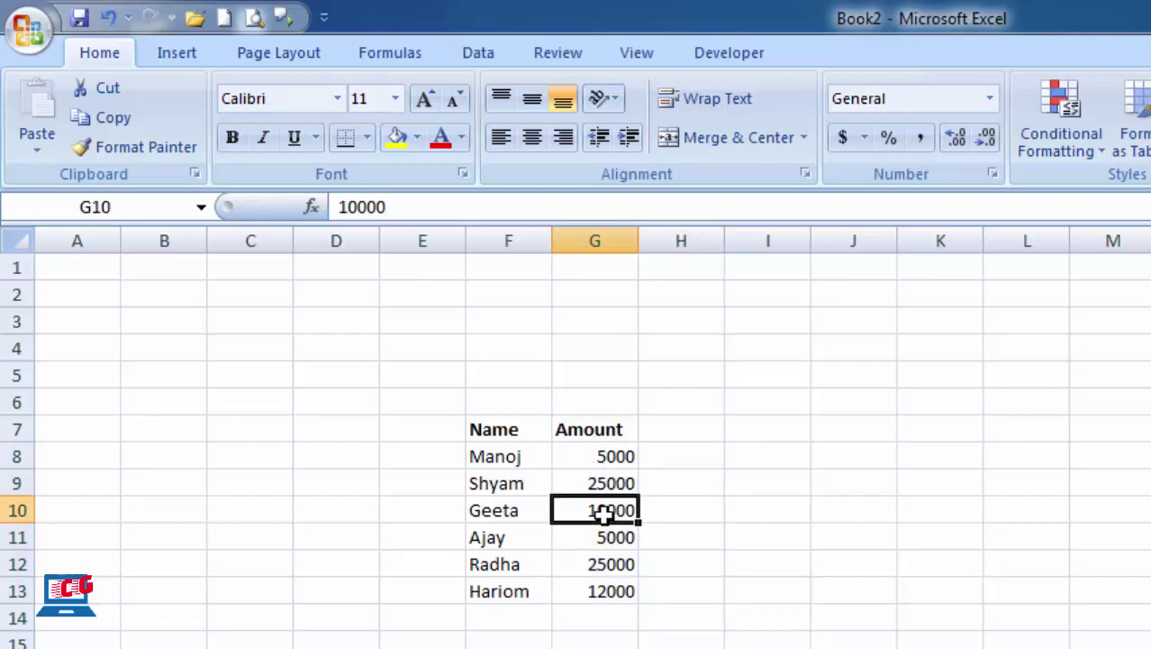
pyautogui.click(604, 539)
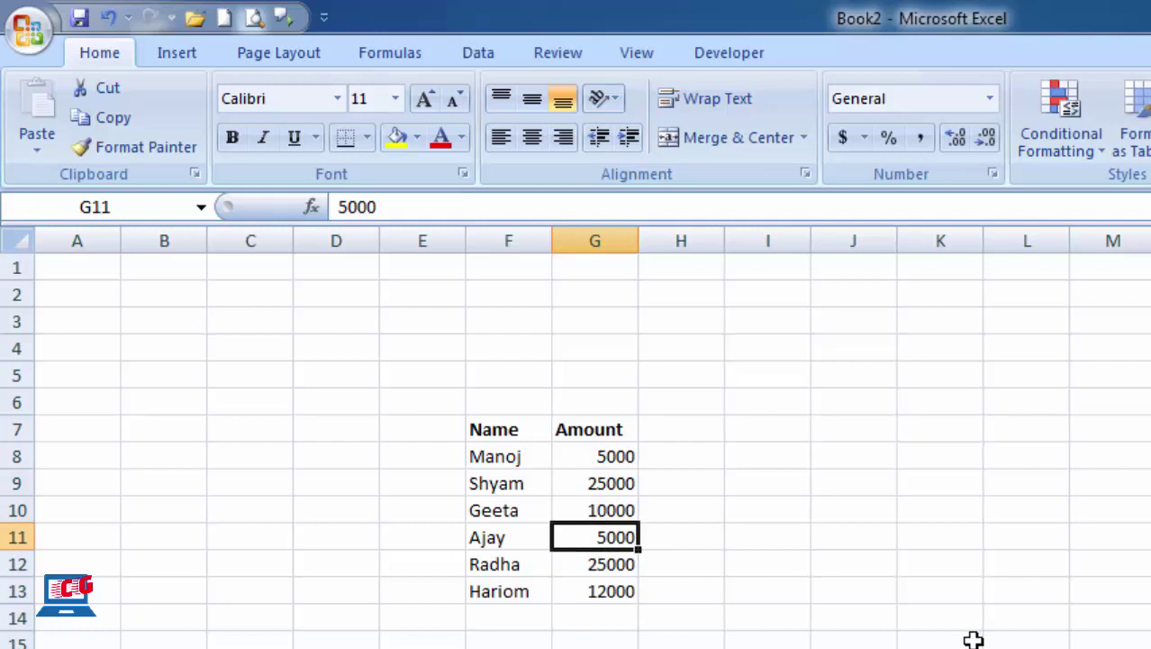
pyautogui.press('Down')
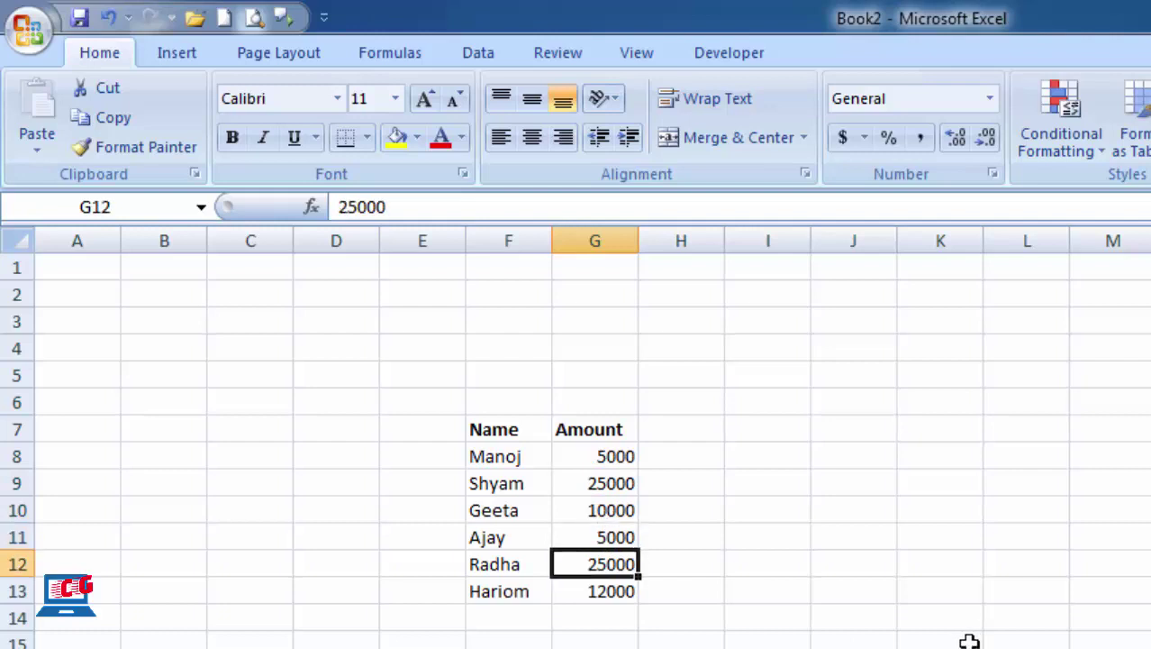
pyautogui.press('Down')
pyautogui.press('Up')
pyautogui.press('Up')
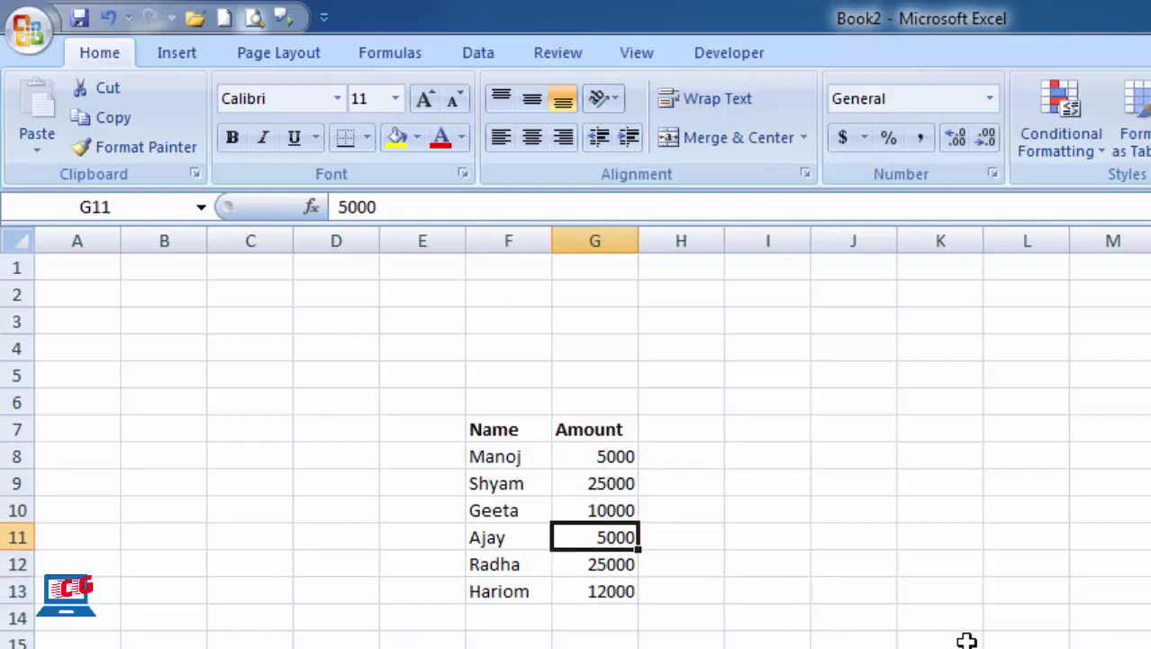
pyautogui.press('Up')
pyautogui.press('Up')
pyautogui.press('Up')
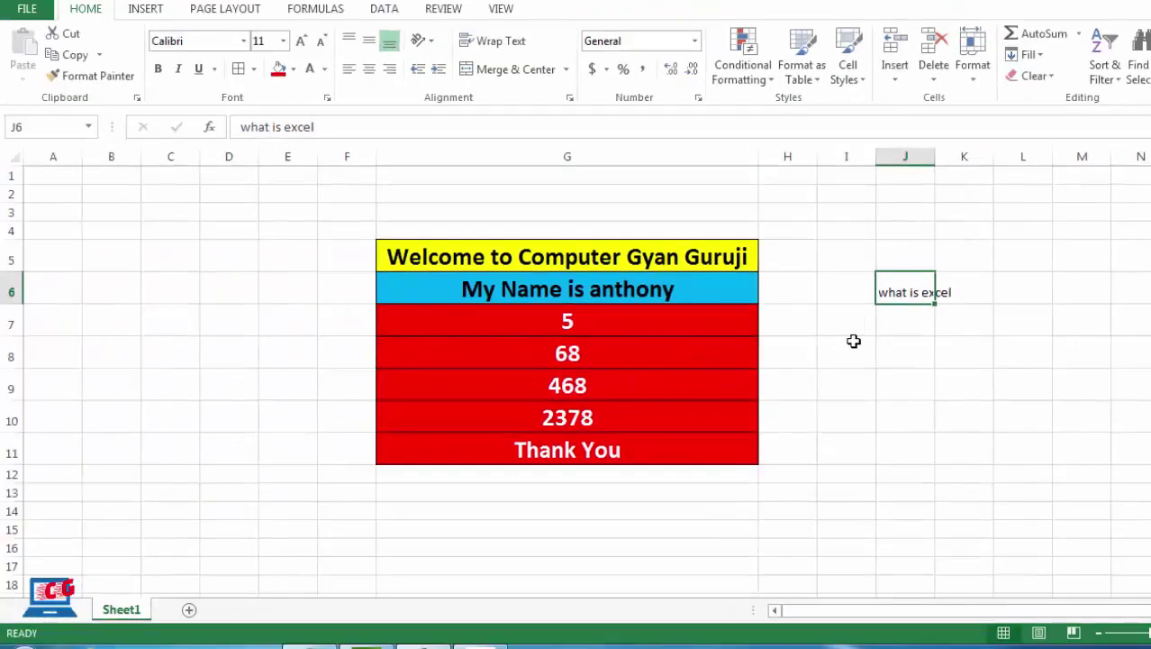
pyautogui.click(854, 341)
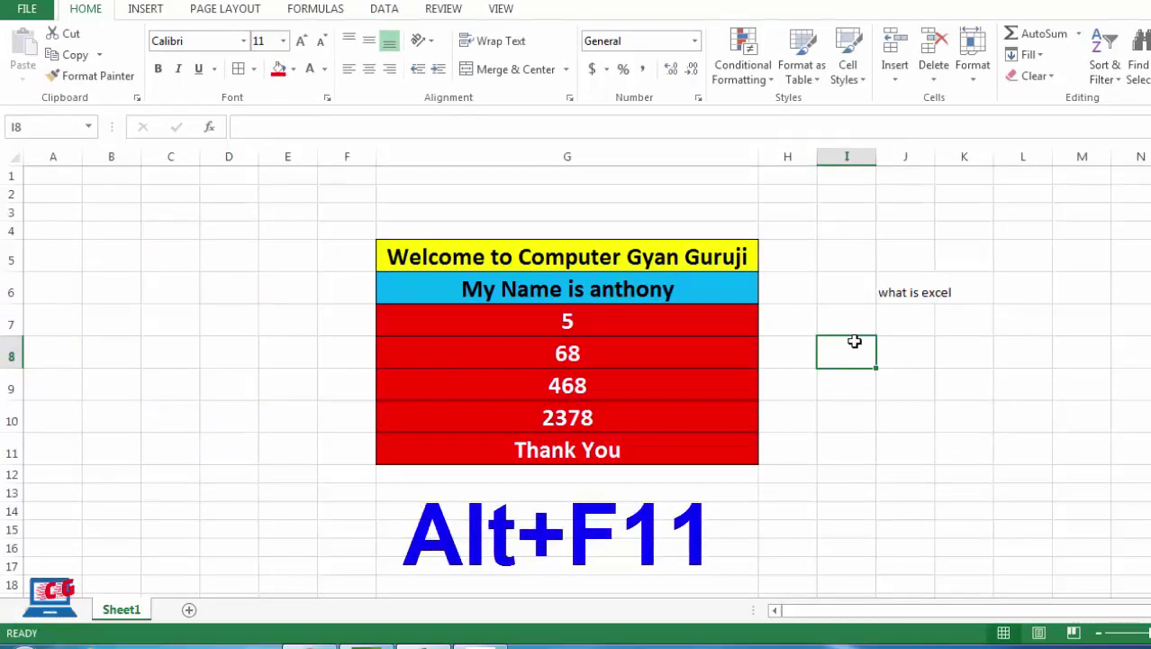
# Check the speaking macro code, then close cg.xlsm and save its changes.
pyautogui.hotkey('alt', 'F11')
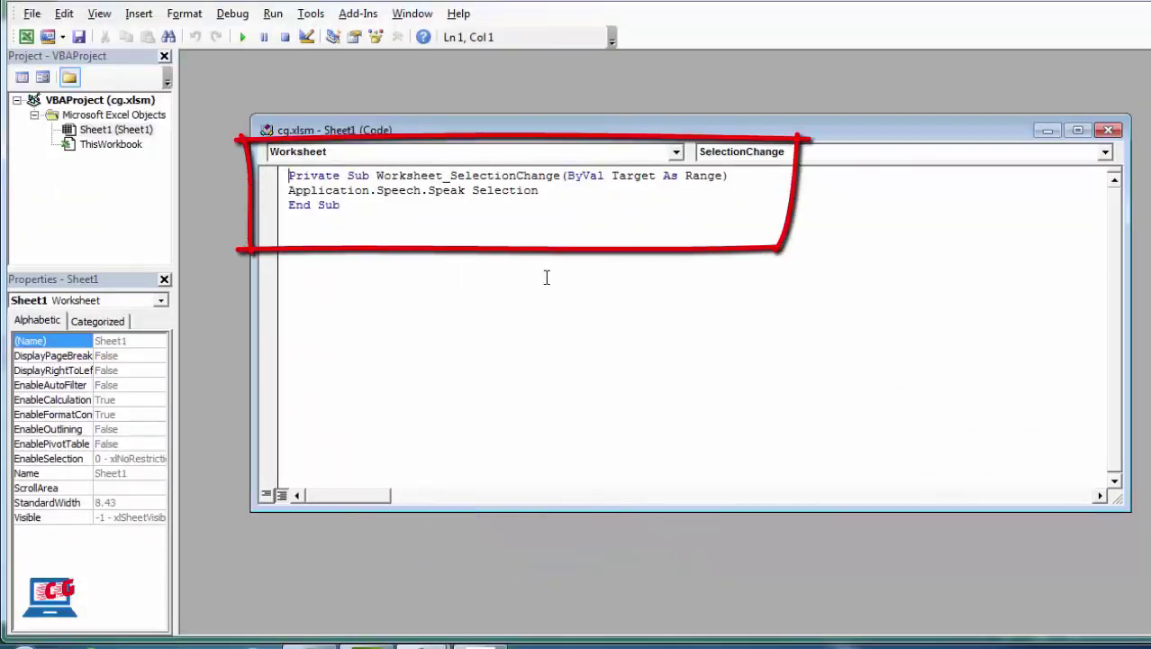
pyautogui.hotkey('alt', 'F11')
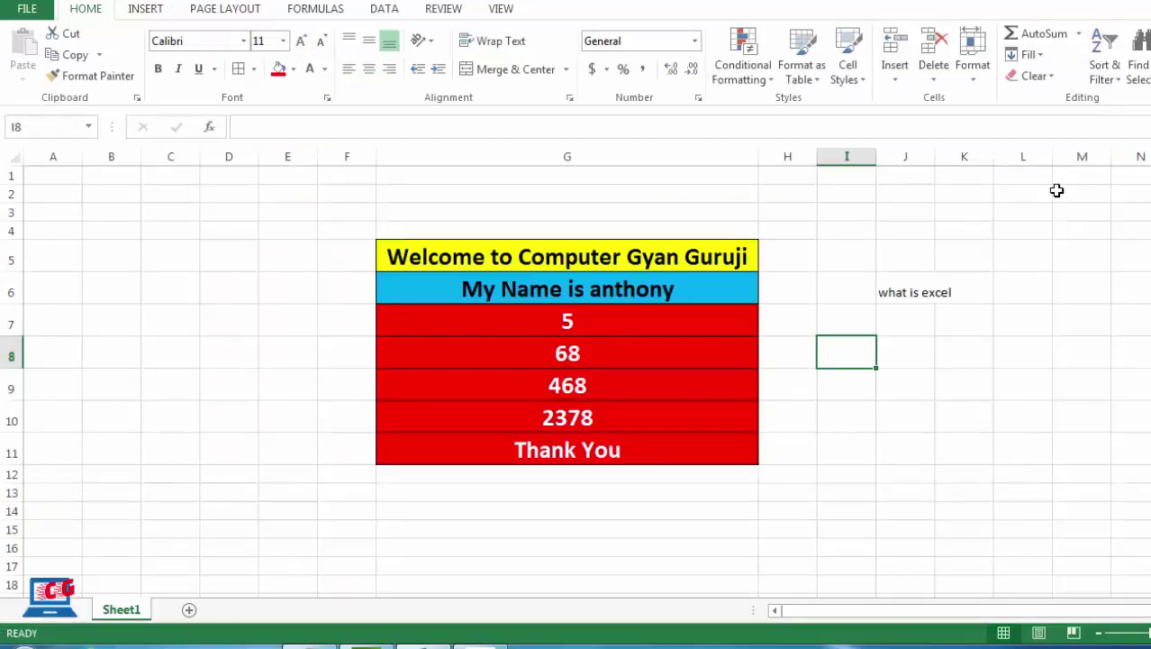
pyautogui.hotkey('alt', 'F4')
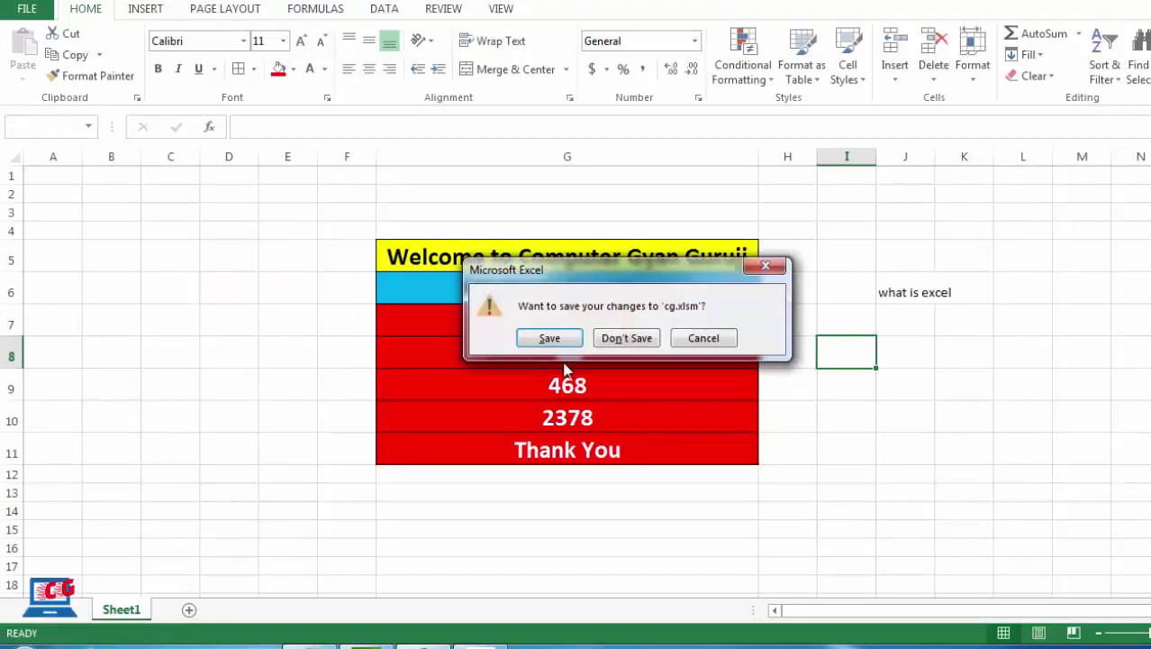
pyautogui.click(547, 336)
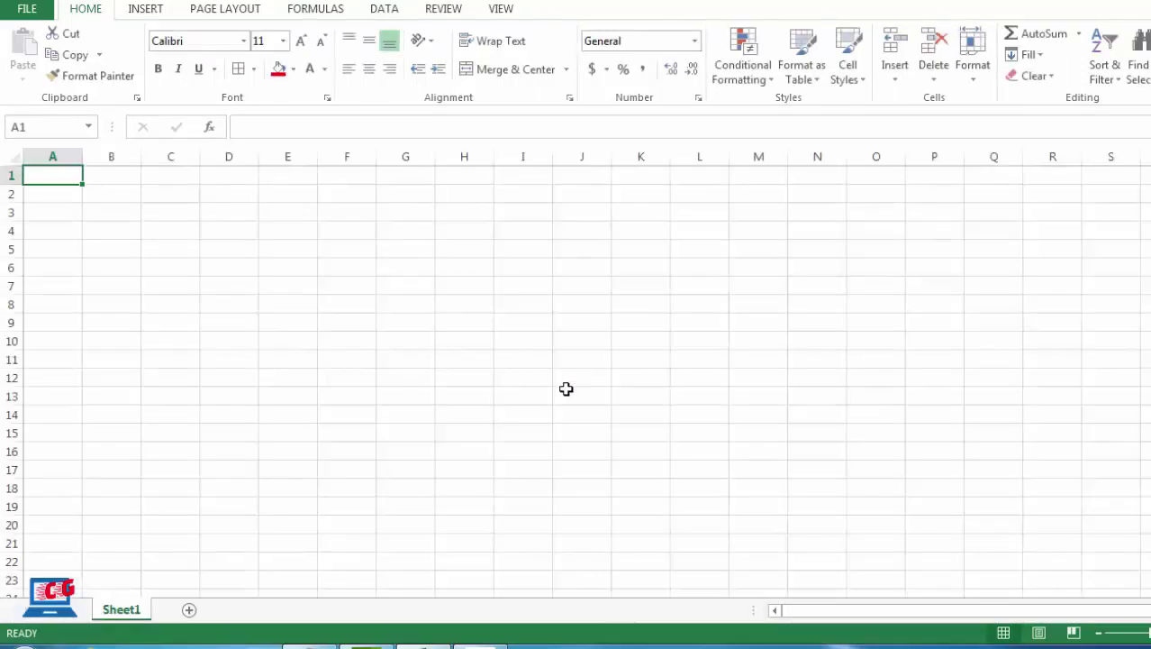
# Open Book2 Sheet1's code module and insert Worksheet_SelectionChange via the Worksheet object.
pyautogui.hotkey('alt', 'F11')
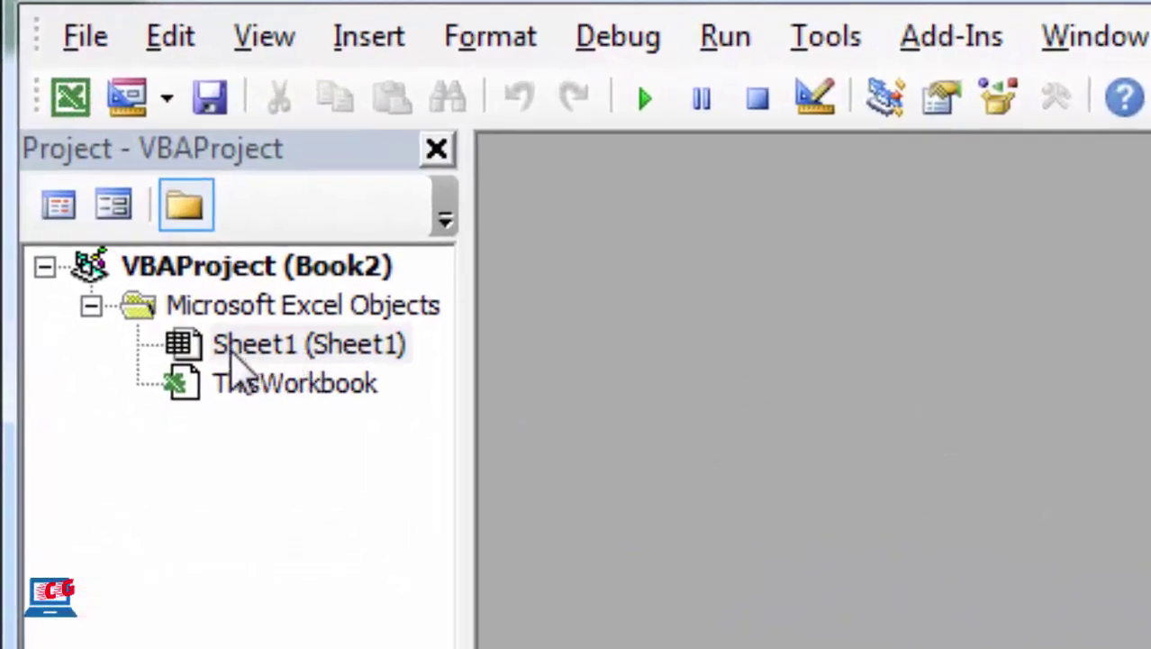
pyautogui.click(265, 350)
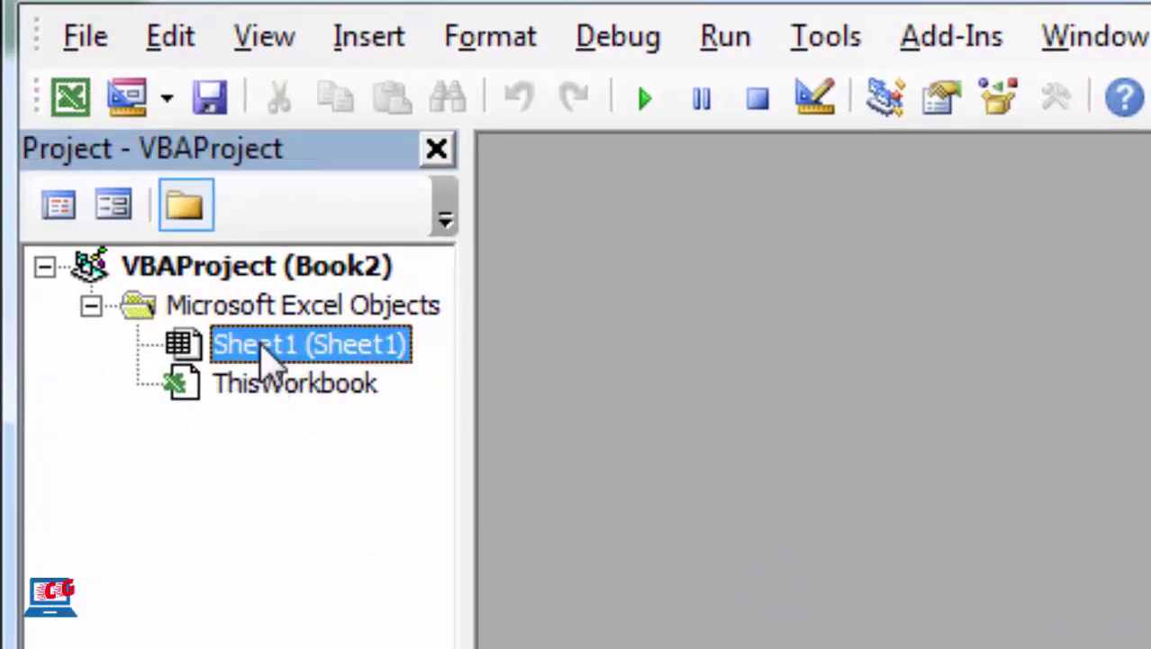
pyautogui.rightClick(271, 356)
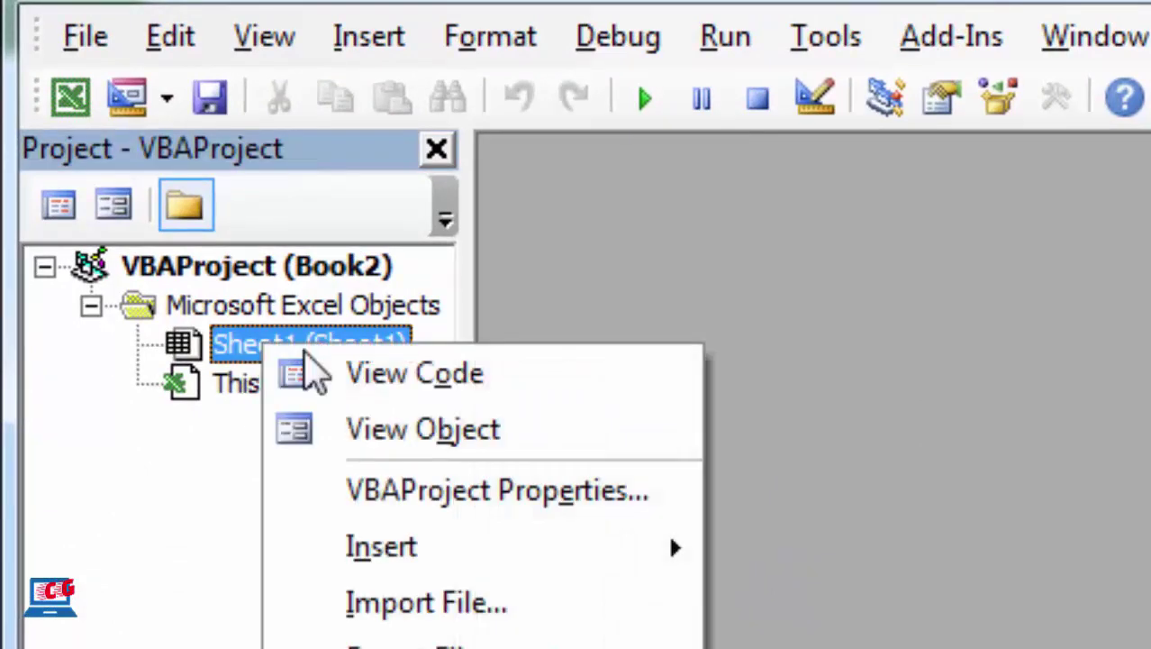
pyautogui.click(357, 373)
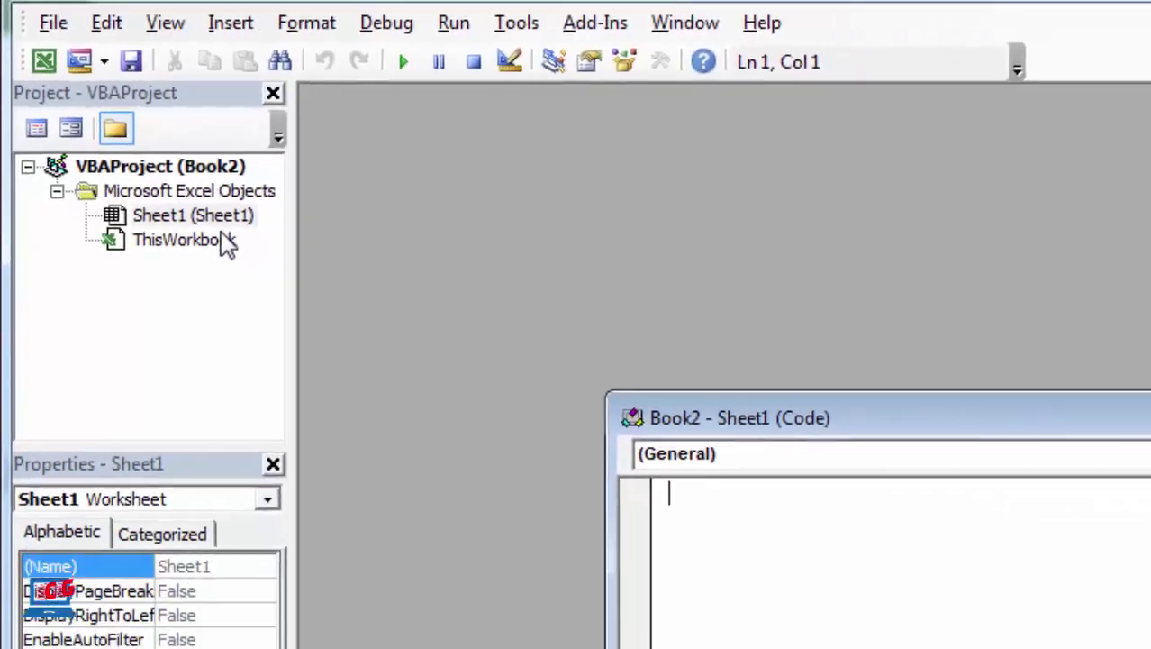
pyautogui.moveTo(1067, 385); pyautogui.dragTo(863, 200)
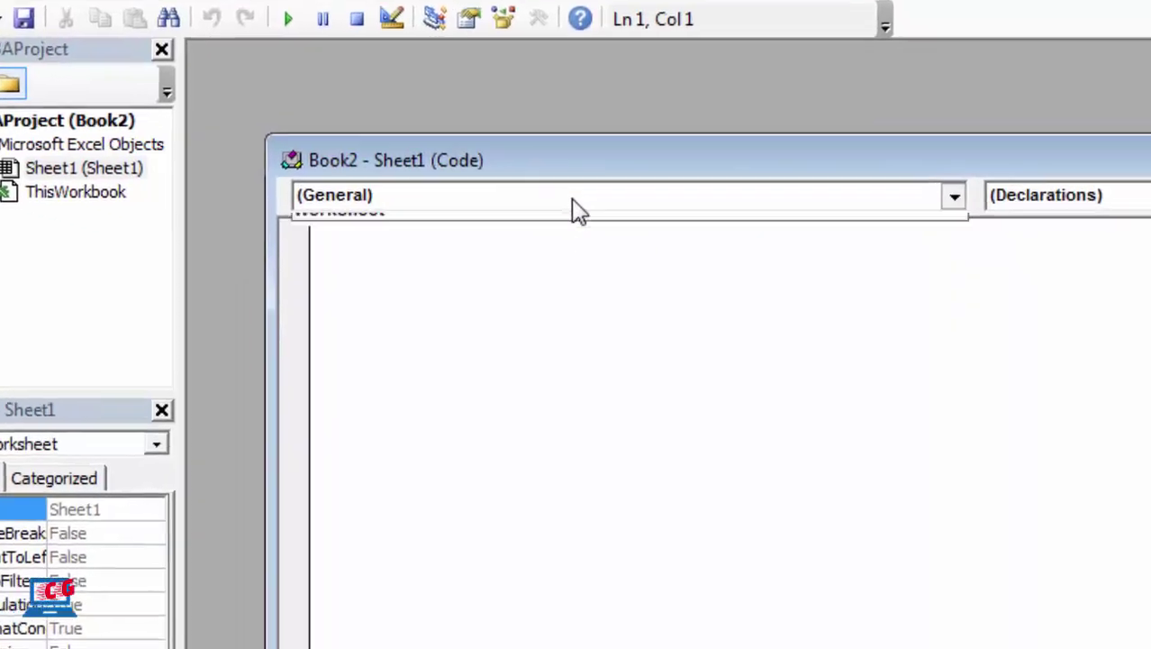
pyautogui.click(631, 227)
pyautogui.click(416, 193)
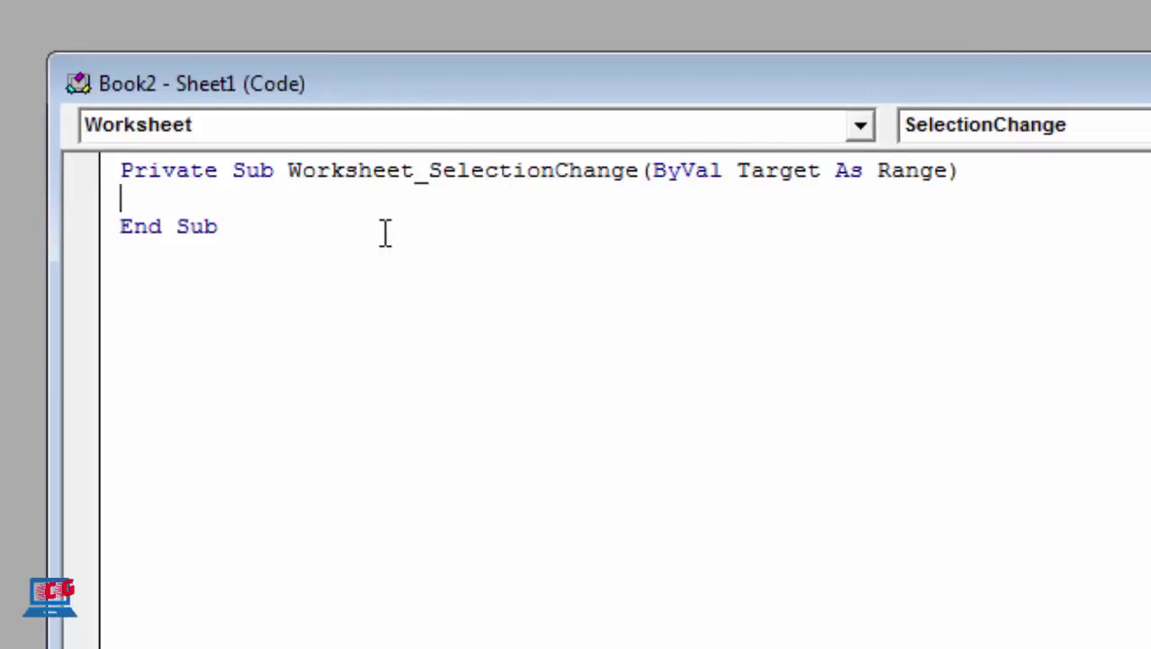
# Write the line application.Speech.Speak selection, fixing the misspelled word.
pyautogui.write('application')
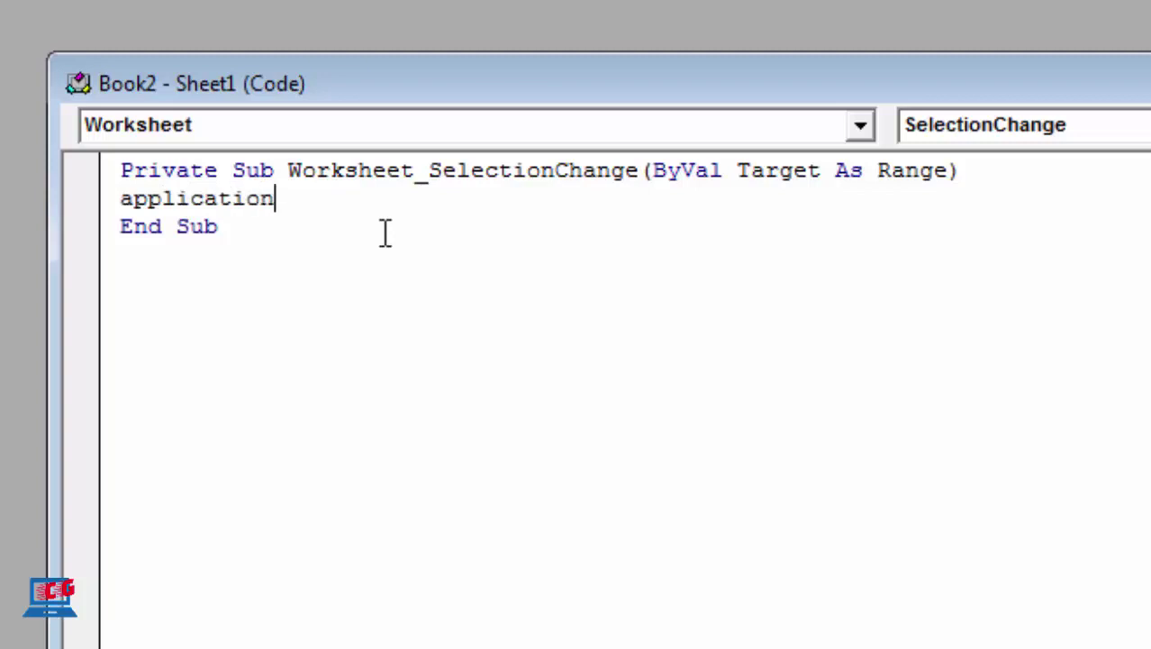
pyautogui.write('.spee')
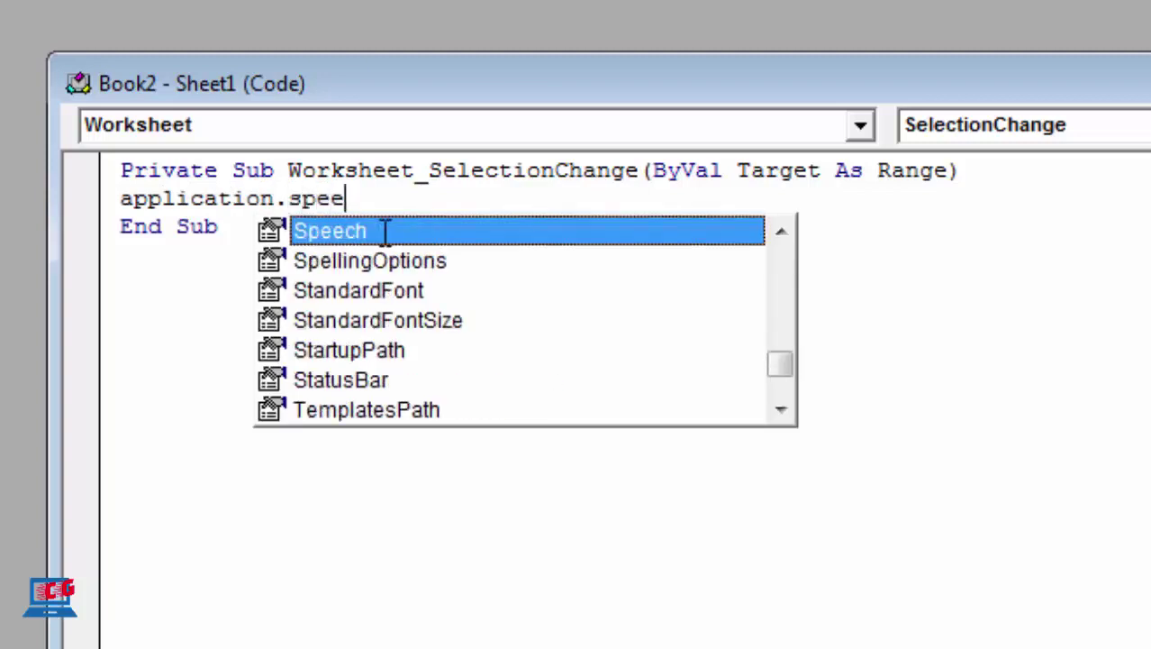
pyautogui.write('ch.spe')
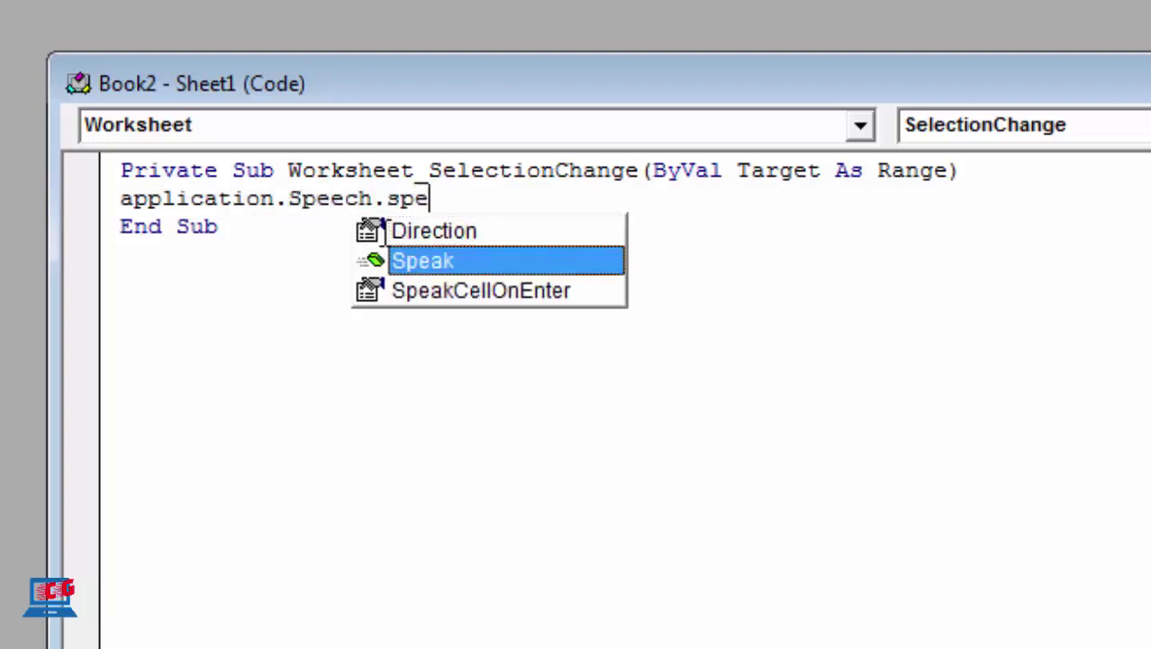
pyautogui.write('ak s')
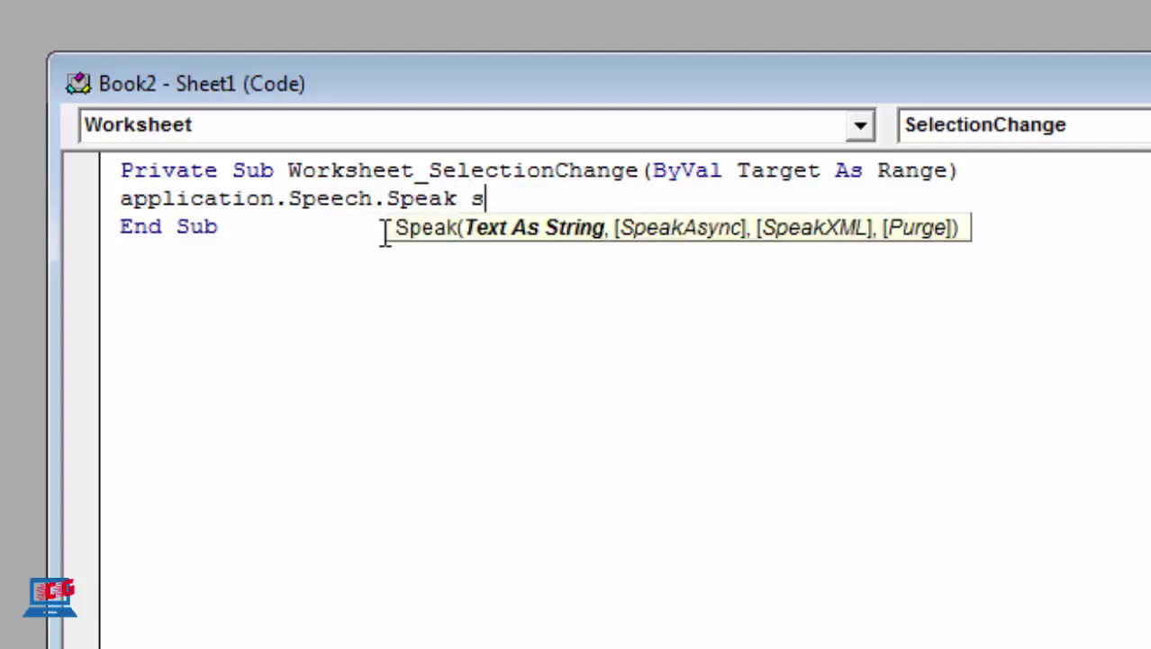
pyautogui.write(' elecftion')
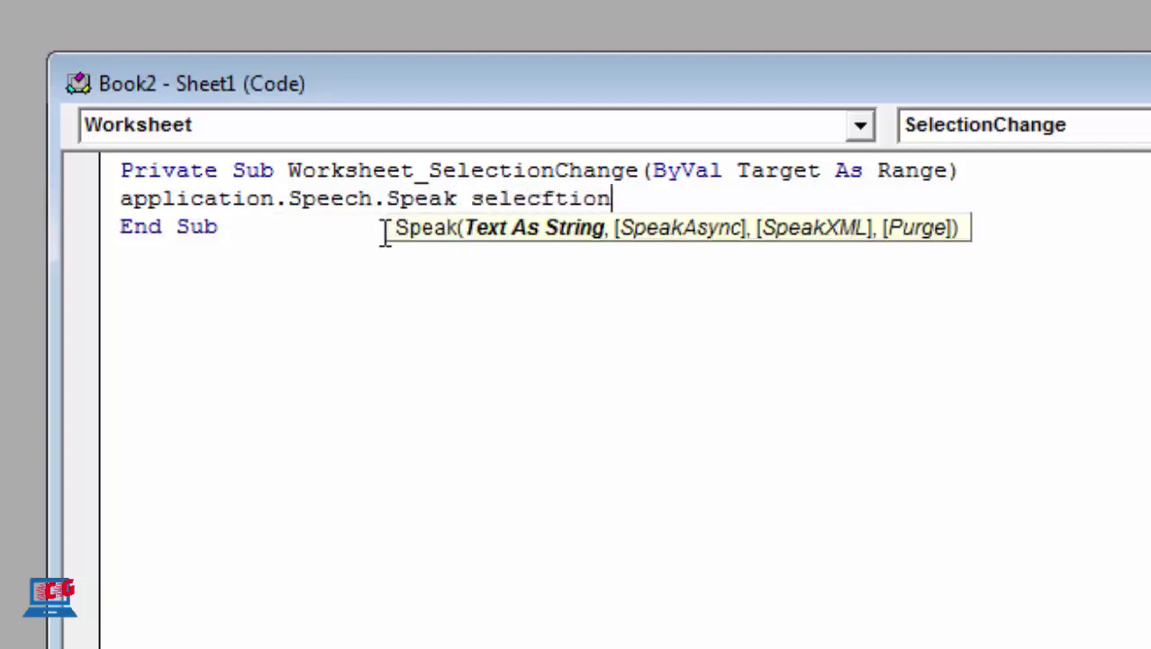
pyautogui.press('BackSpace')
pyautogui.press('BackSpace')
pyautogui.press('BackSpace')
pyautogui.press('BackSpace')
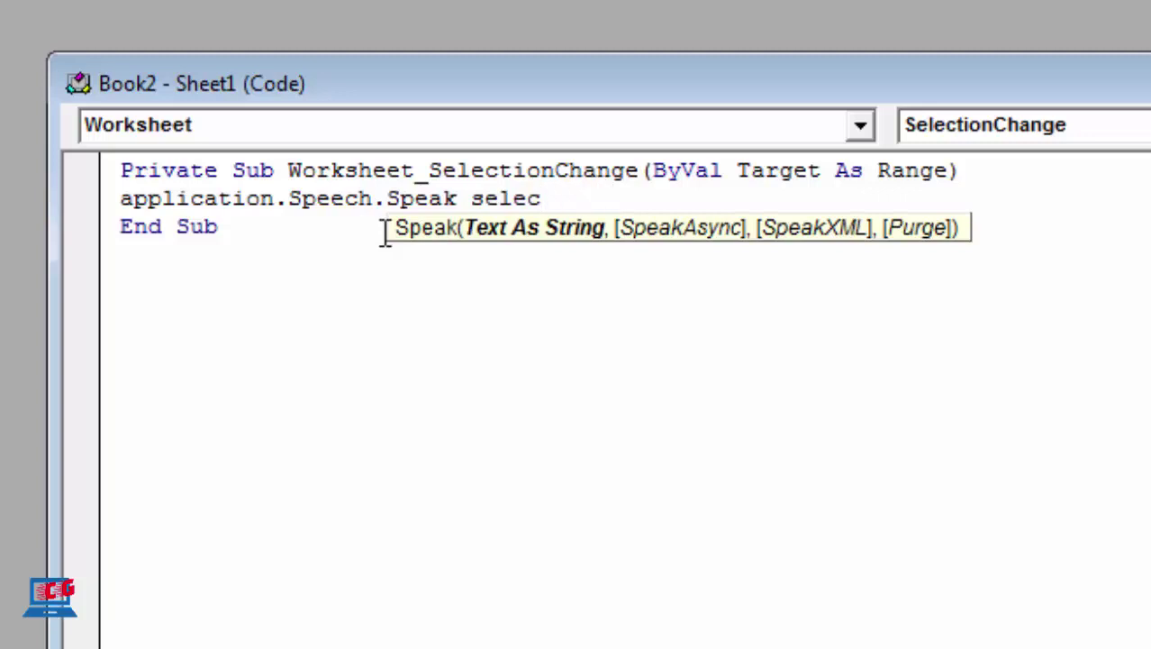
pyautogui.write('tion')
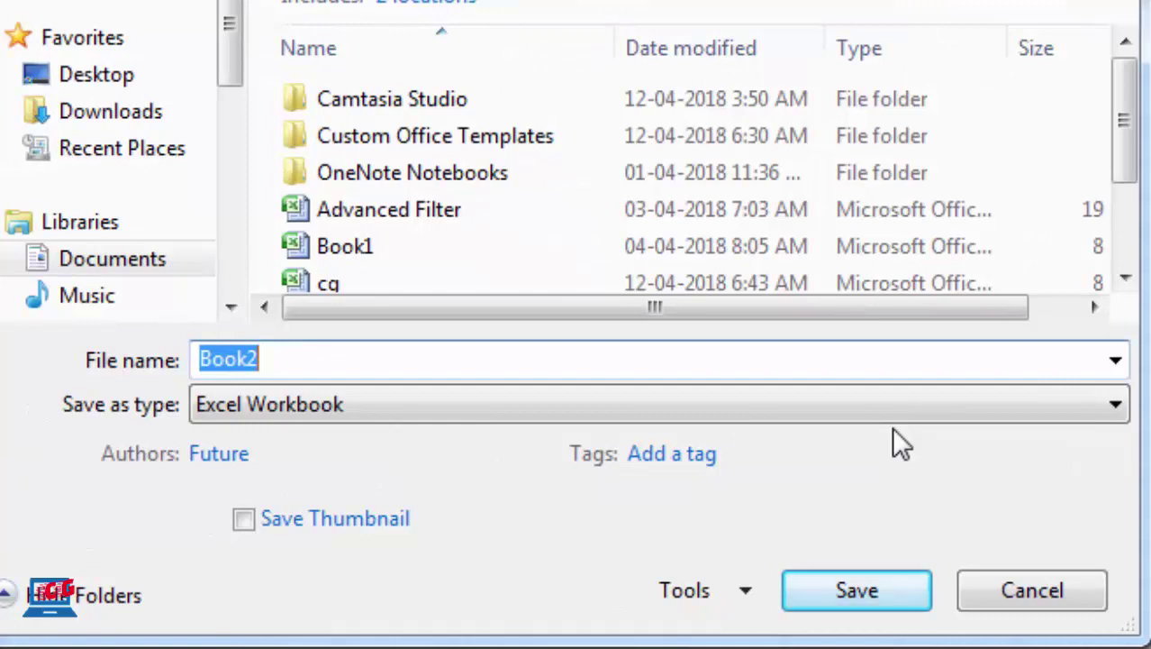
# Save Book2 as Excel Macro-Enabled Workbook named mmm.
pyautogui.click(402, 407)
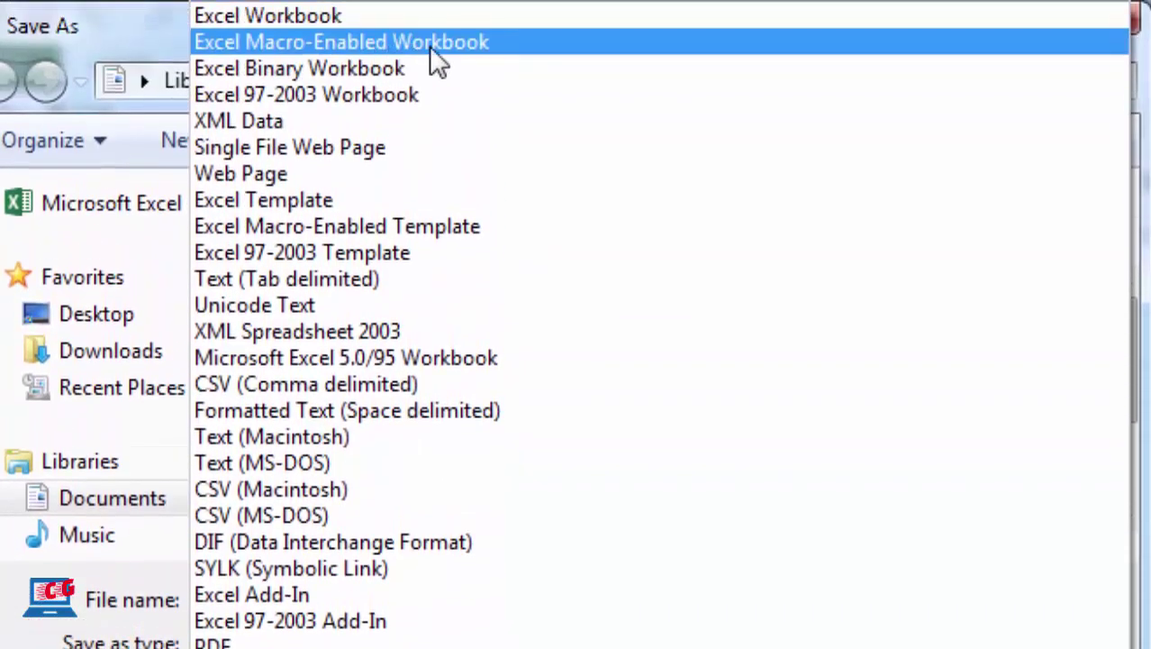
pyautogui.click(431, 44)
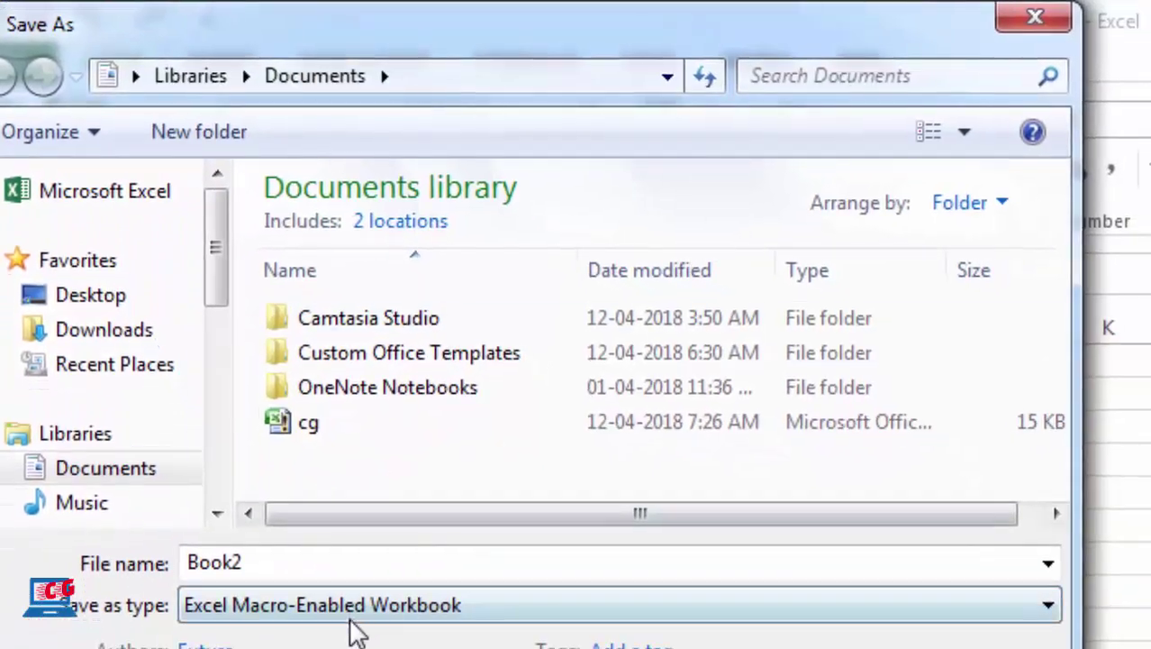
pyautogui.doubleClick(296, 564)
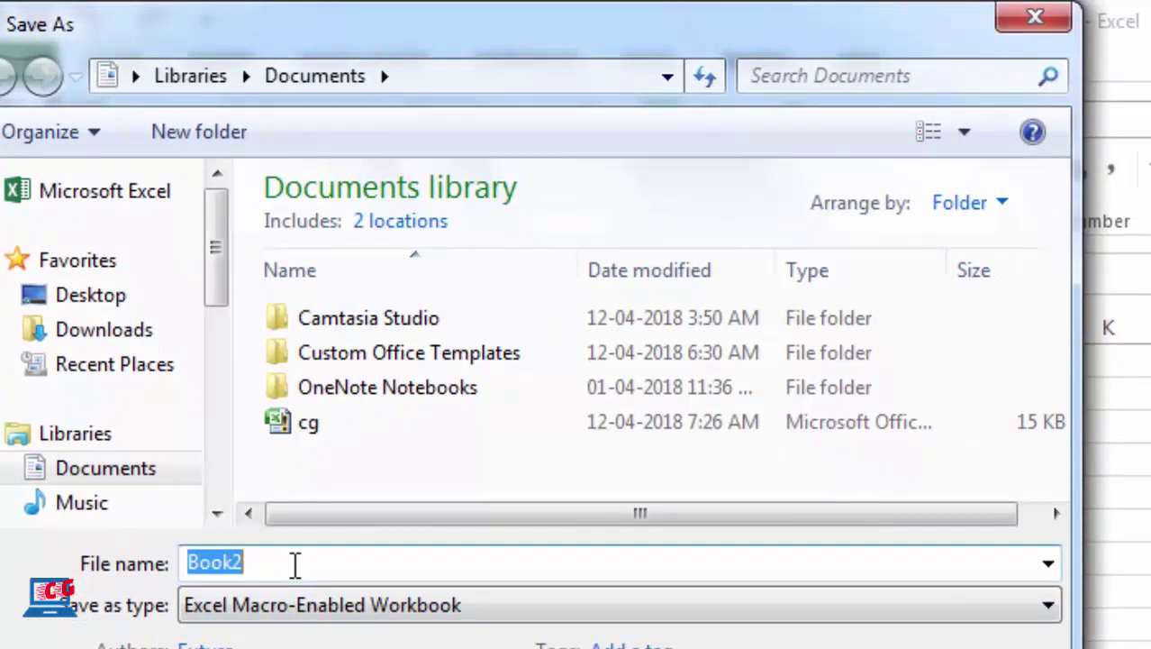
pyautogui.write('mmm')
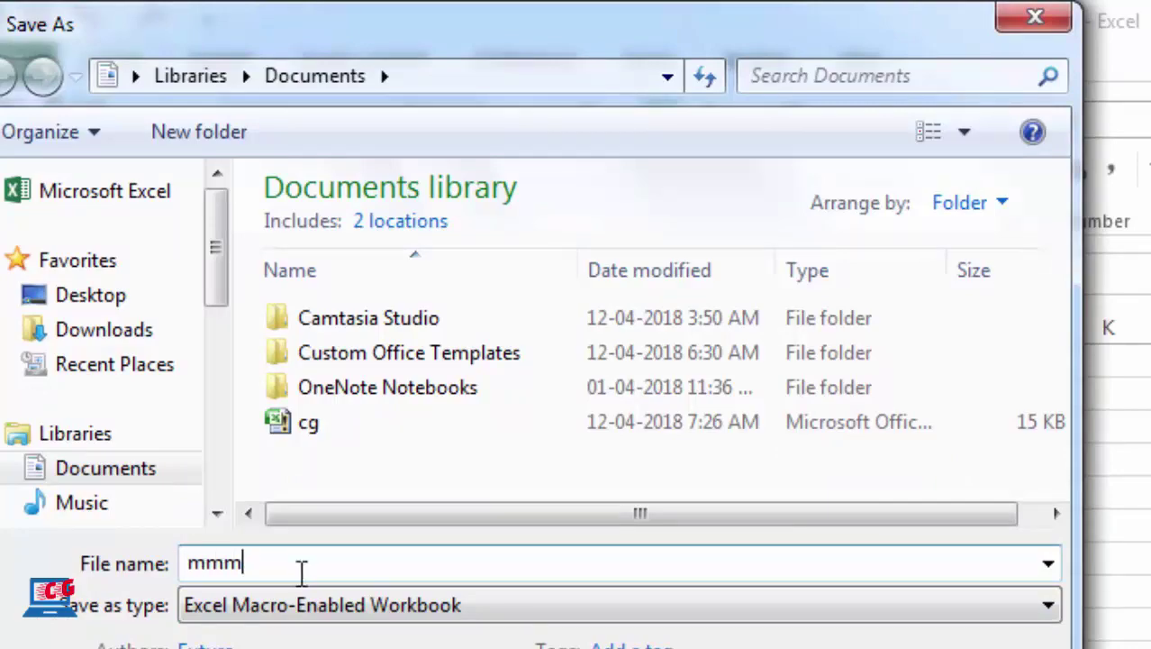
pyautogui.press('Return')
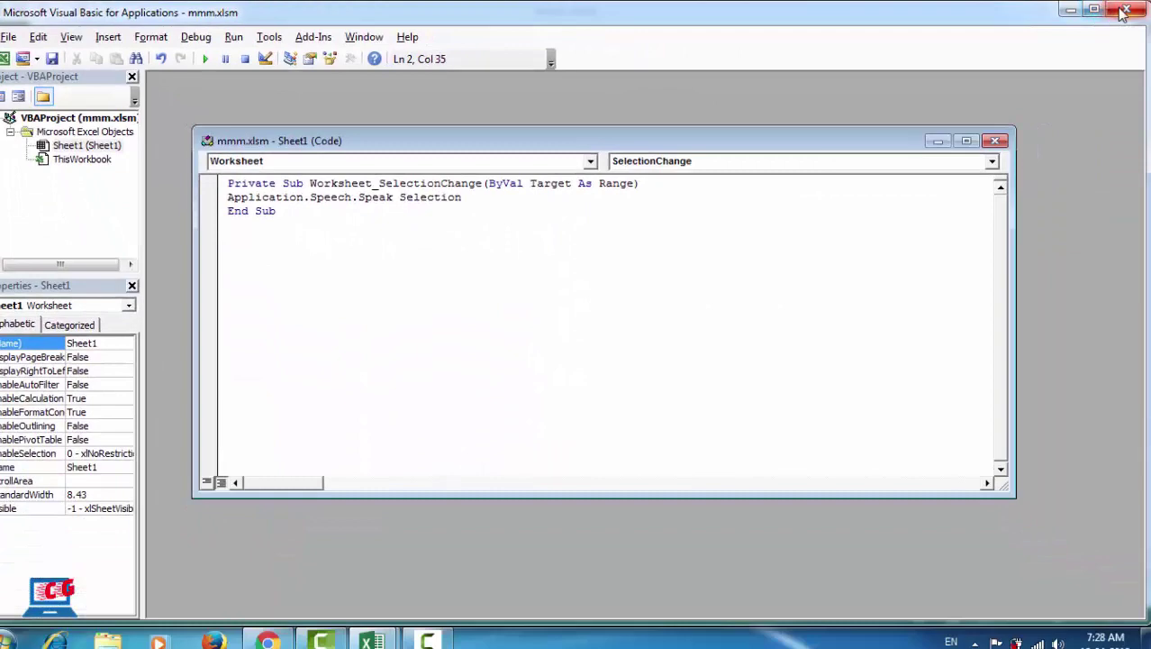
# Back in the workbook, enter computer, thanks and welcome into cells I5, I6 and I7.
pyautogui.click(1135, 13)
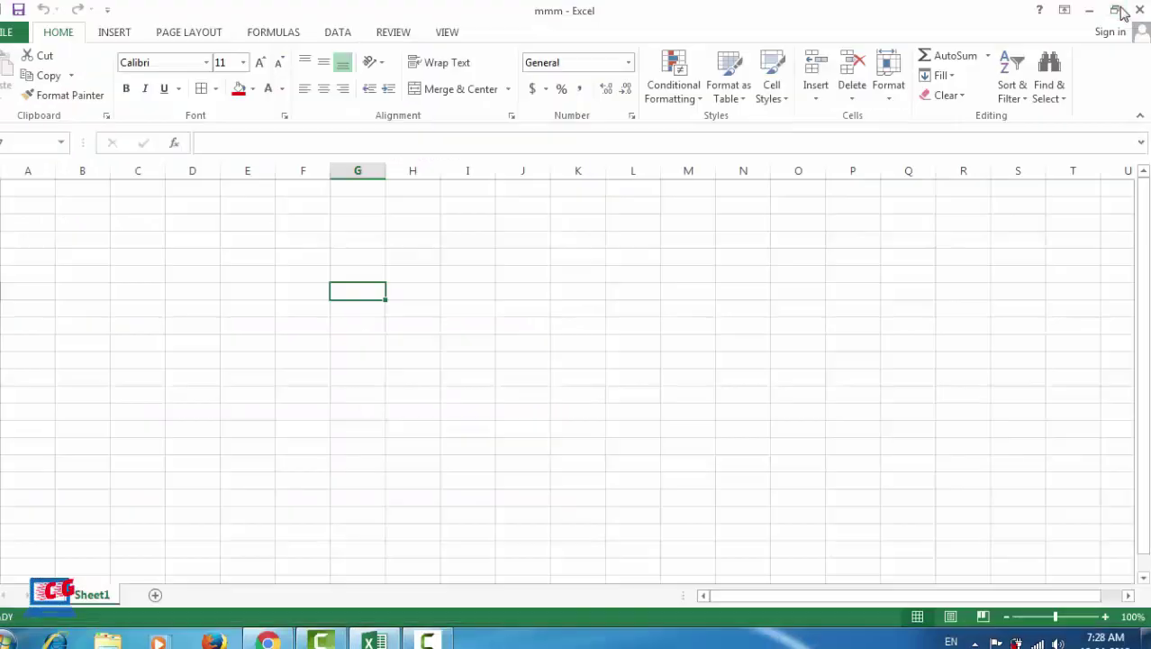
pyautogui.click(454, 240)
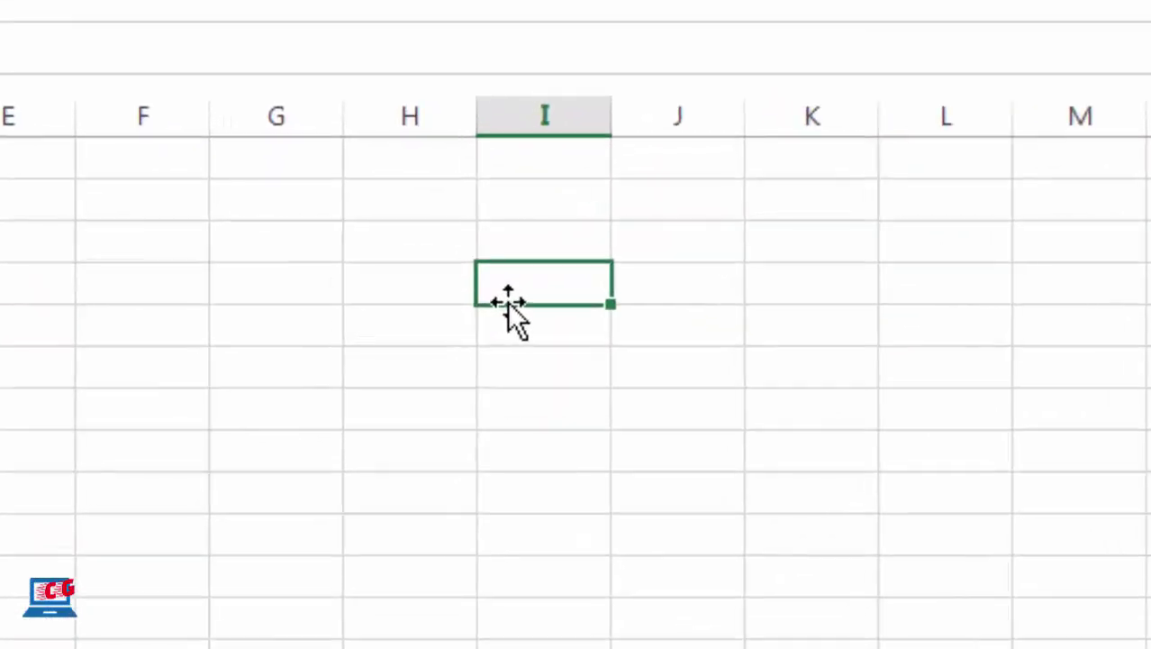
pyautogui.write('computer')
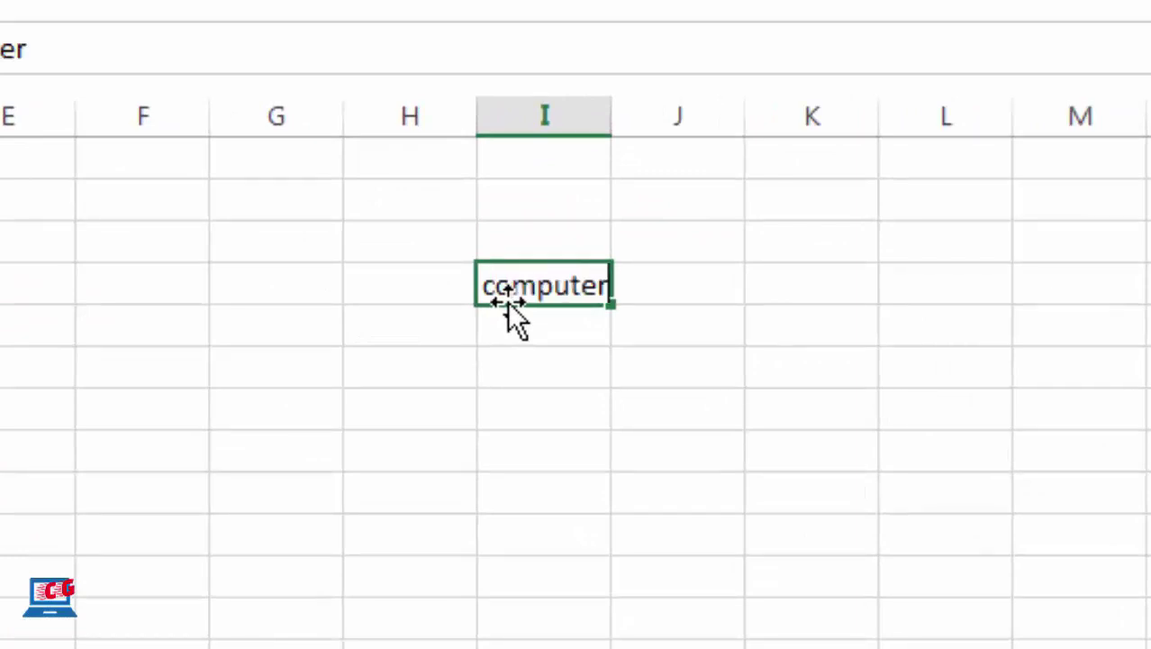
pyautogui.press('Return')
pyautogui.write('th')
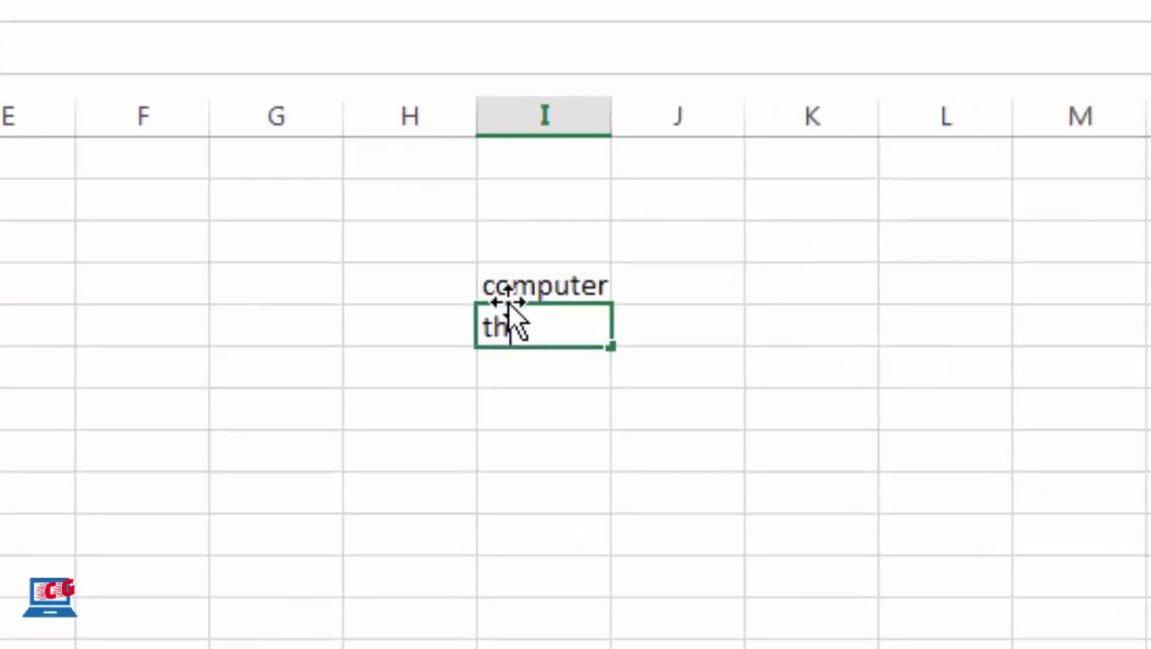
pyautogui.write('enks')
pyautogui.press('Return')
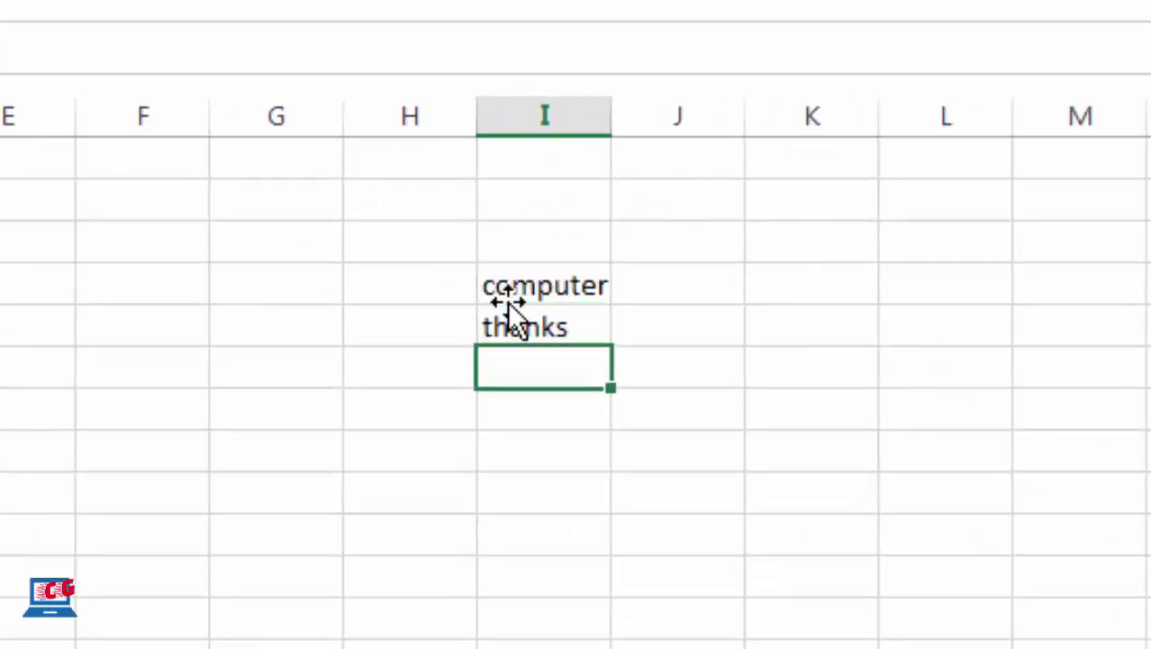
pyautogui.write('welcom')
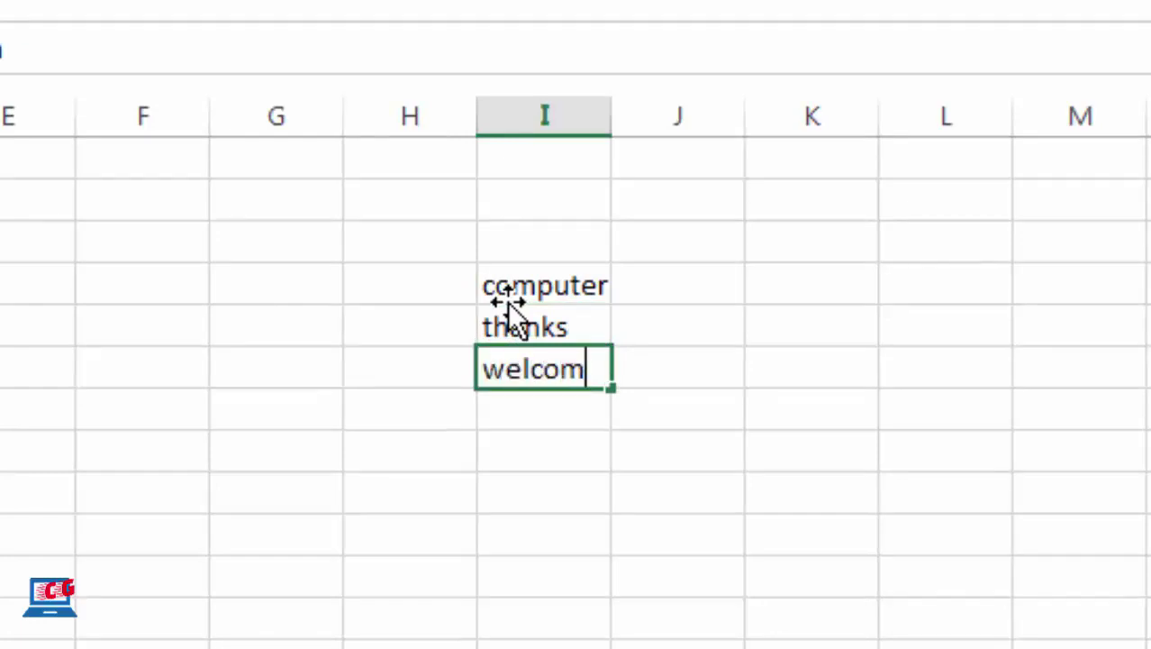
pyautogui.write('e')
pyautogui.press('Return')
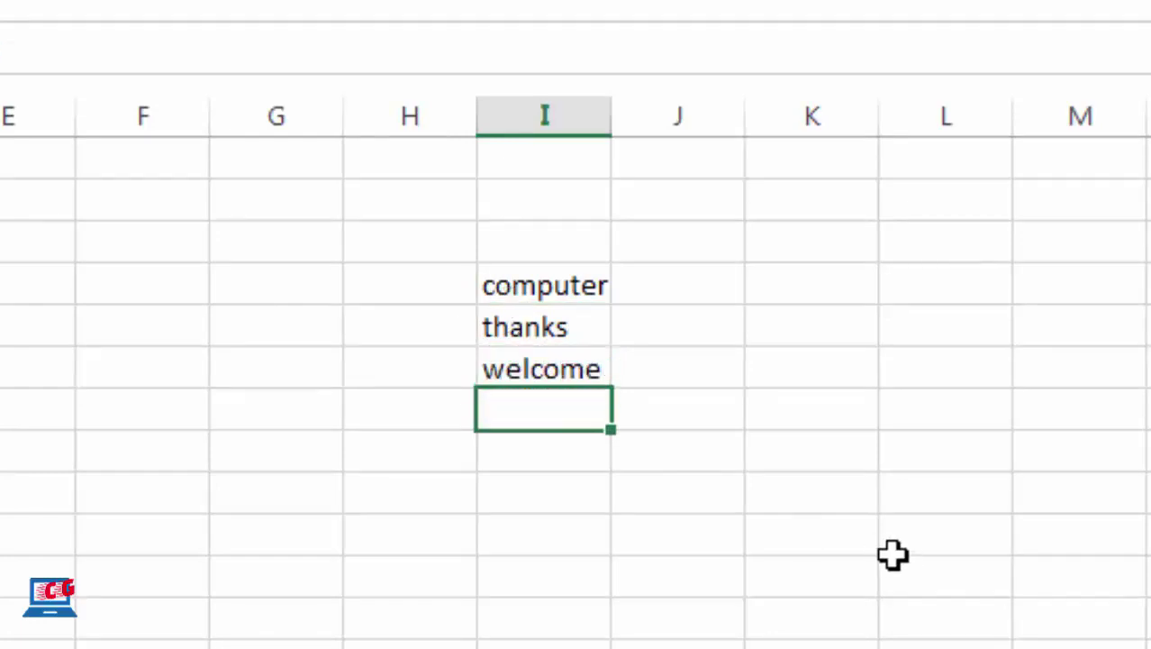
# Step the selection back up through the welcome, thanks and computer cells.
pyautogui.press('Up')
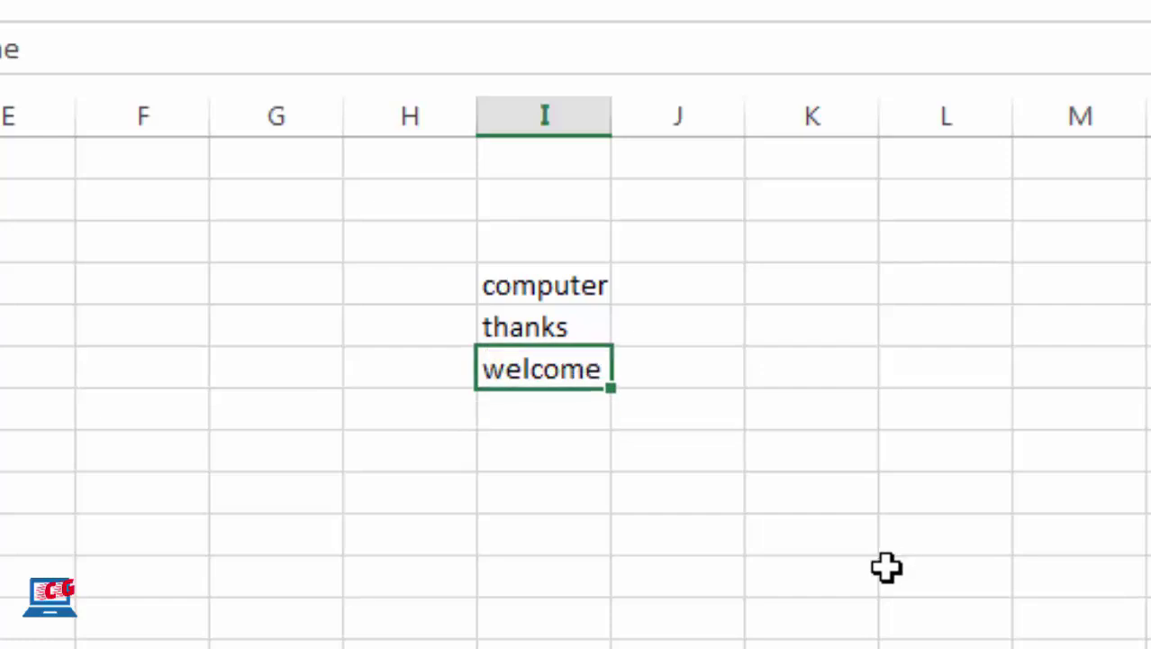
pyautogui.press('Up')
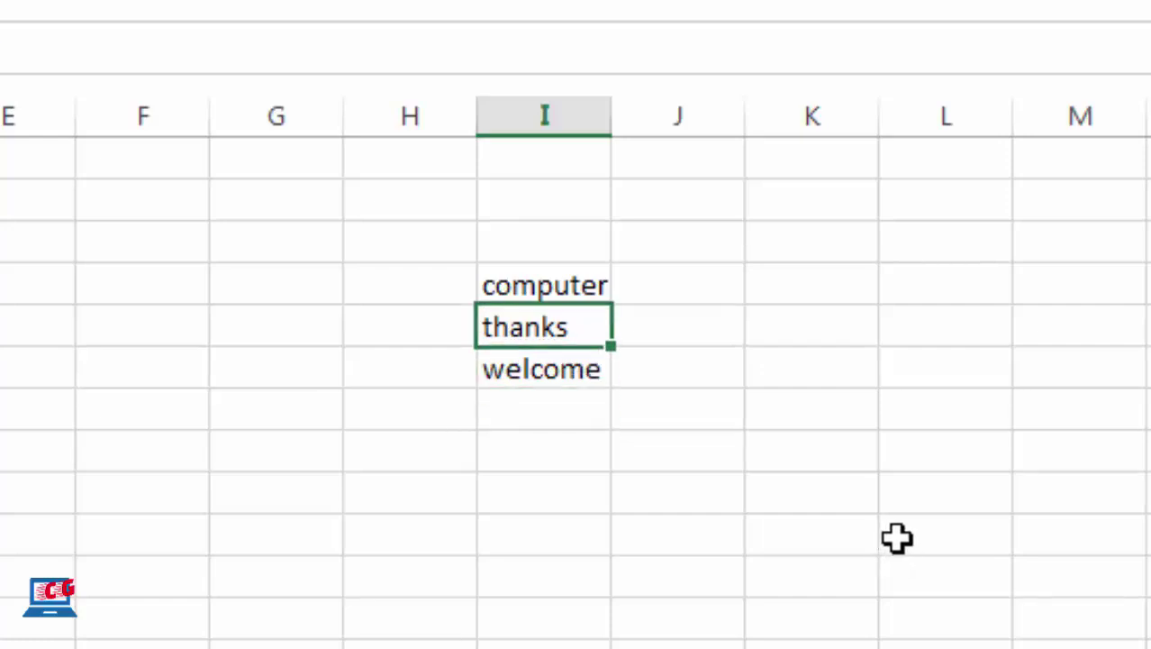
pyautogui.press('Up')
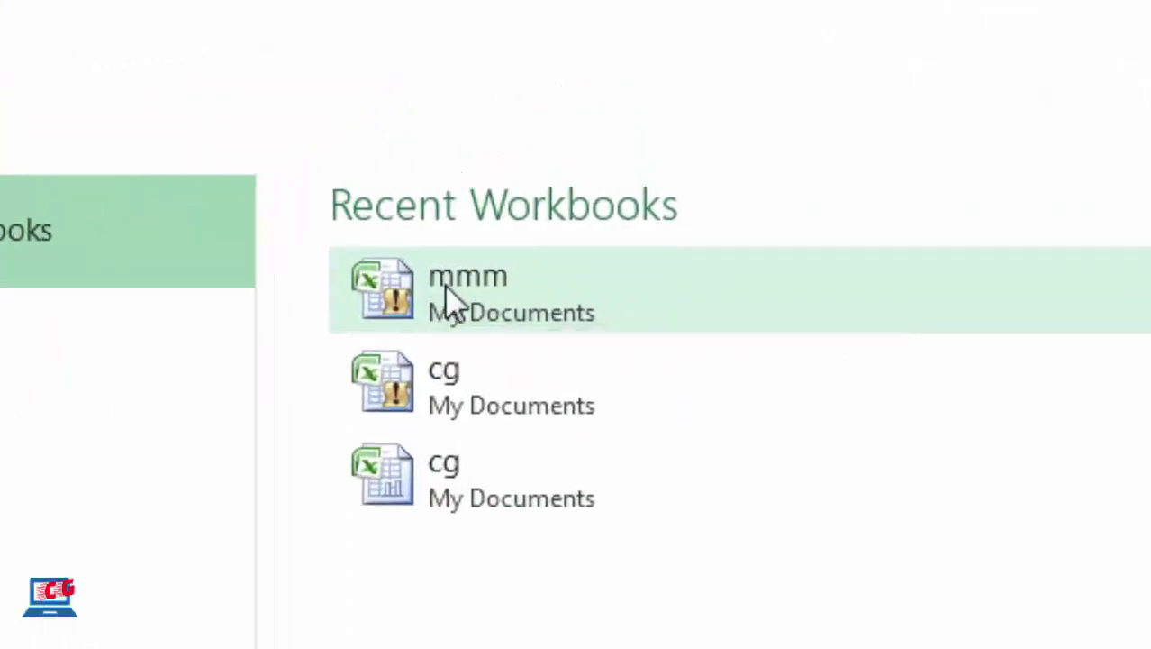
# Reopen the recent workbook mmm, enable its macro content, then select an empty cell in column G.
pyautogui.click(459, 227)
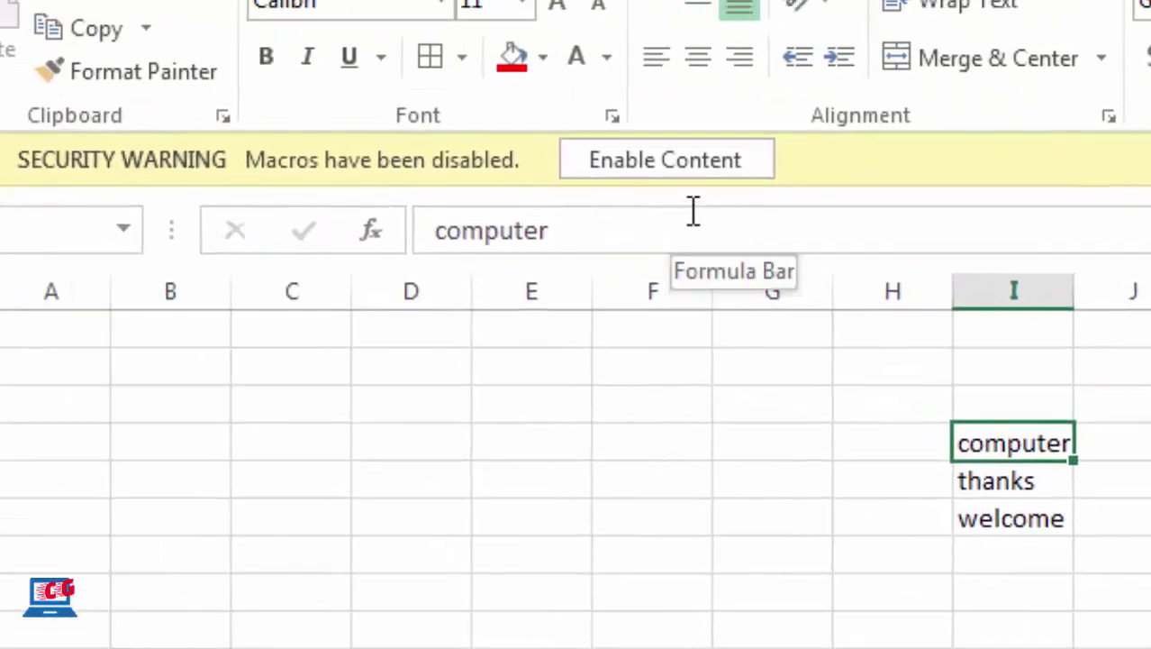
pyautogui.click(701, 168)
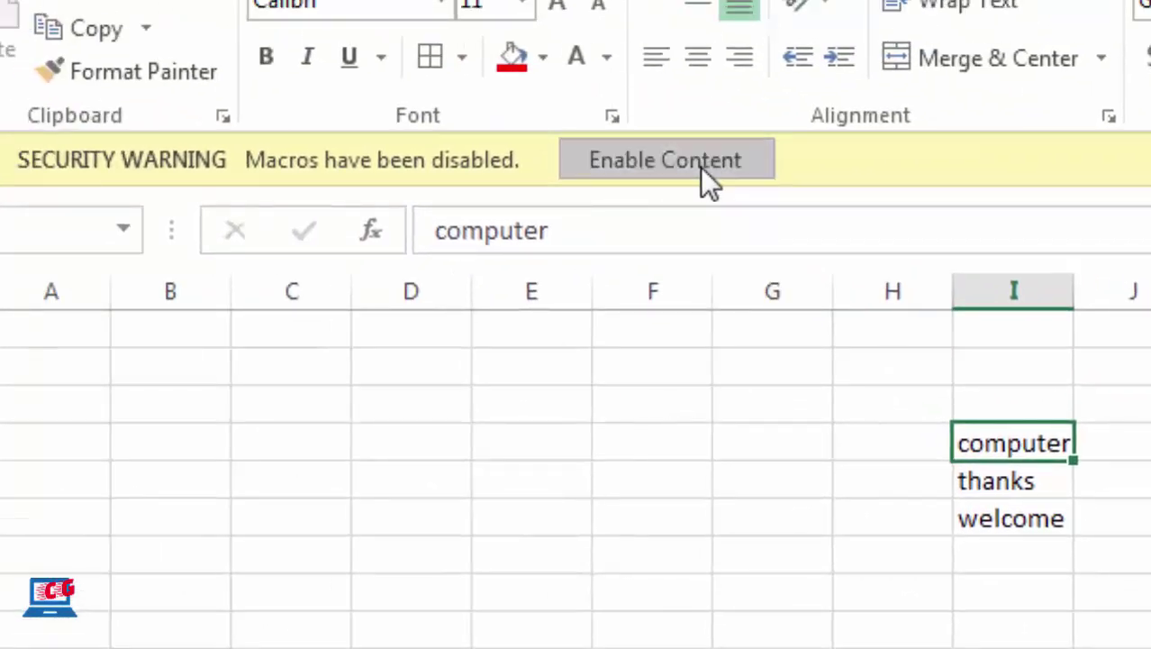
pyautogui.click(742, 563)
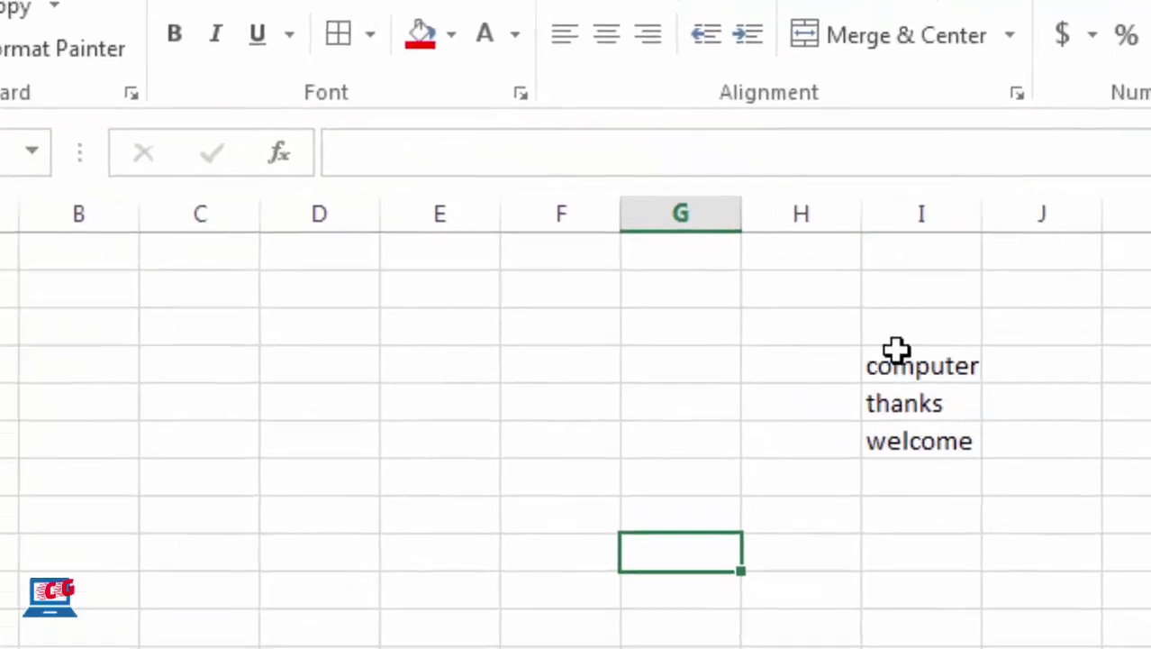
pyautogui.click(869, 350)
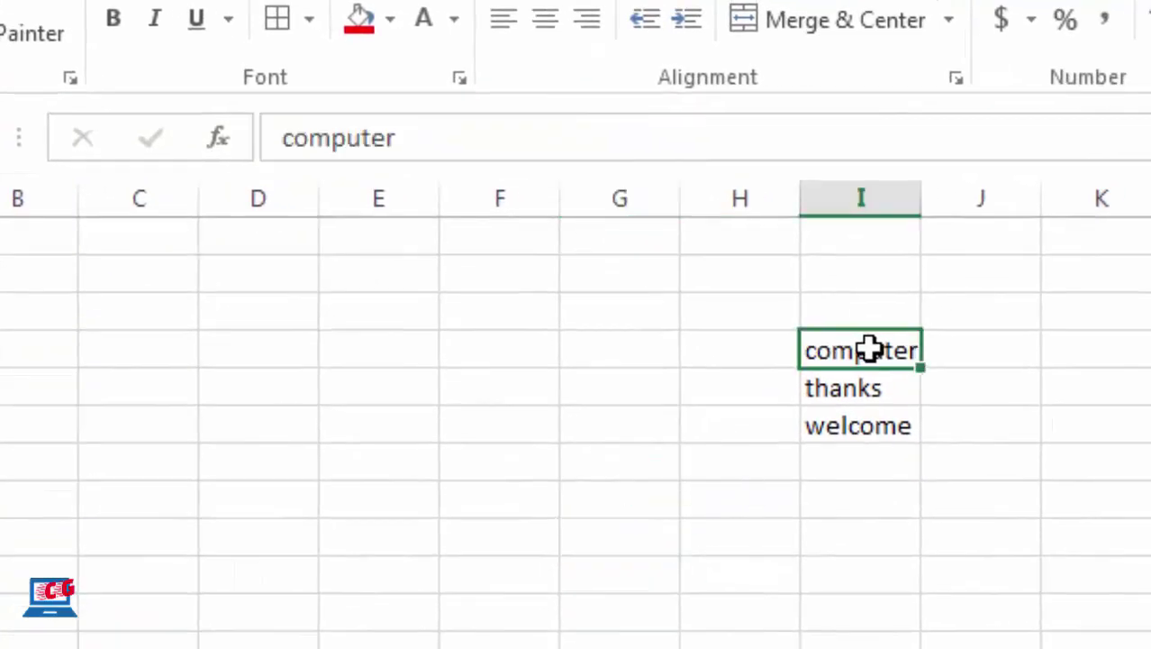
pyautogui.click(880, 387)
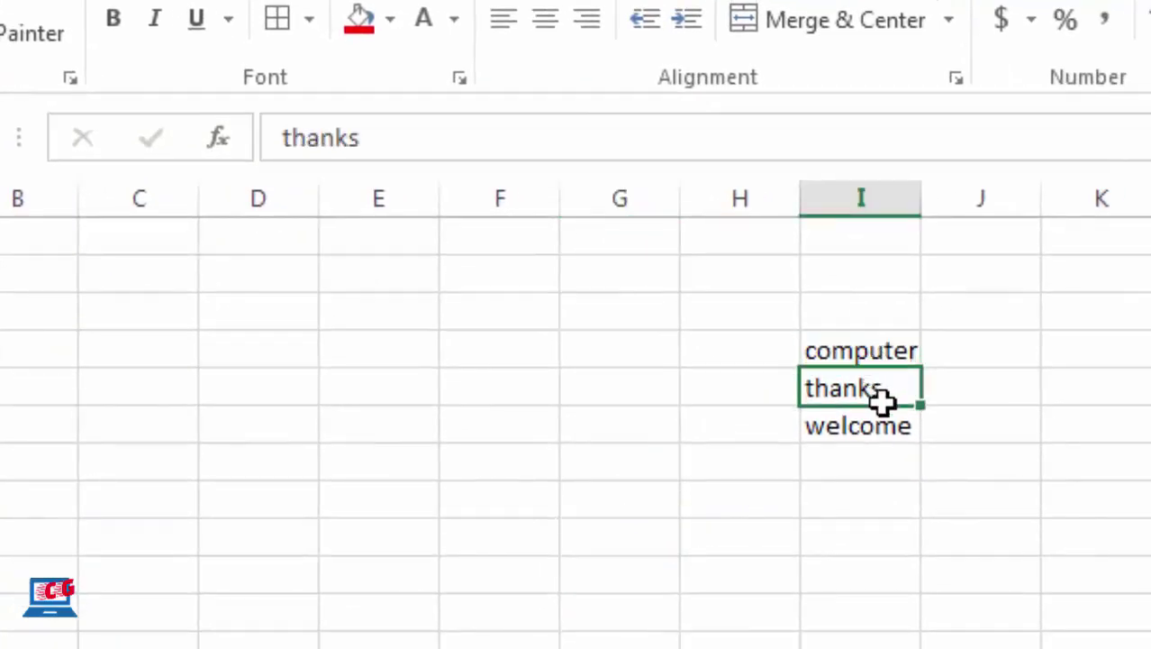
pyautogui.click(882, 435)
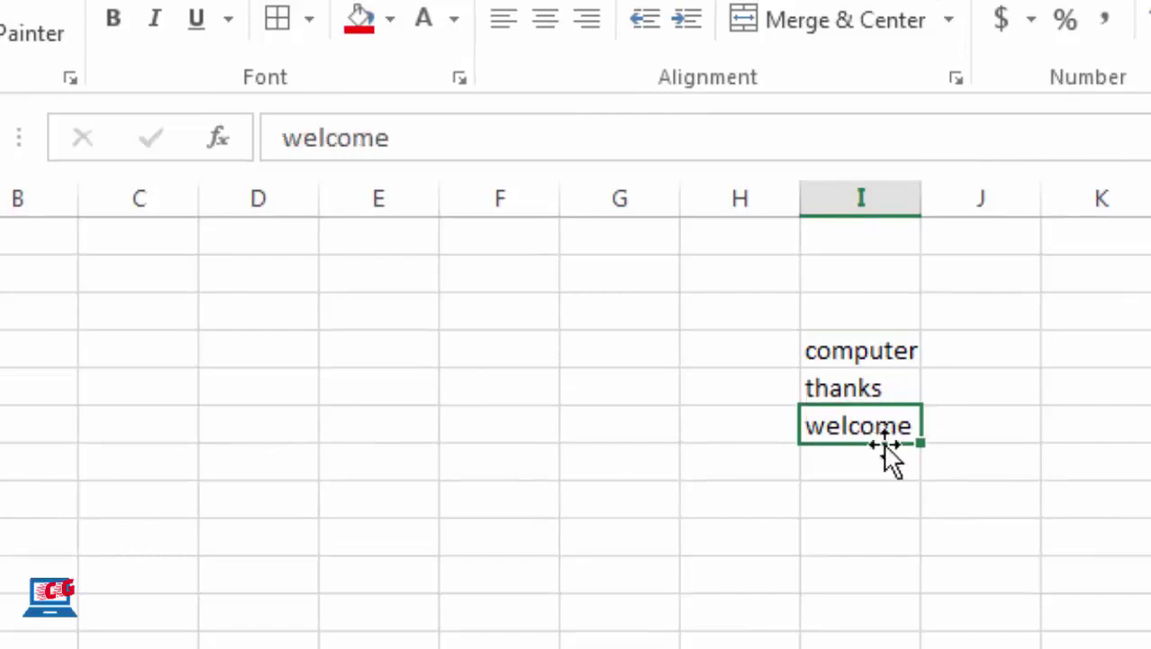
pyautogui.click(879, 540)
pyautogui.click(995, 532)
pyautogui.click(1025, 491)
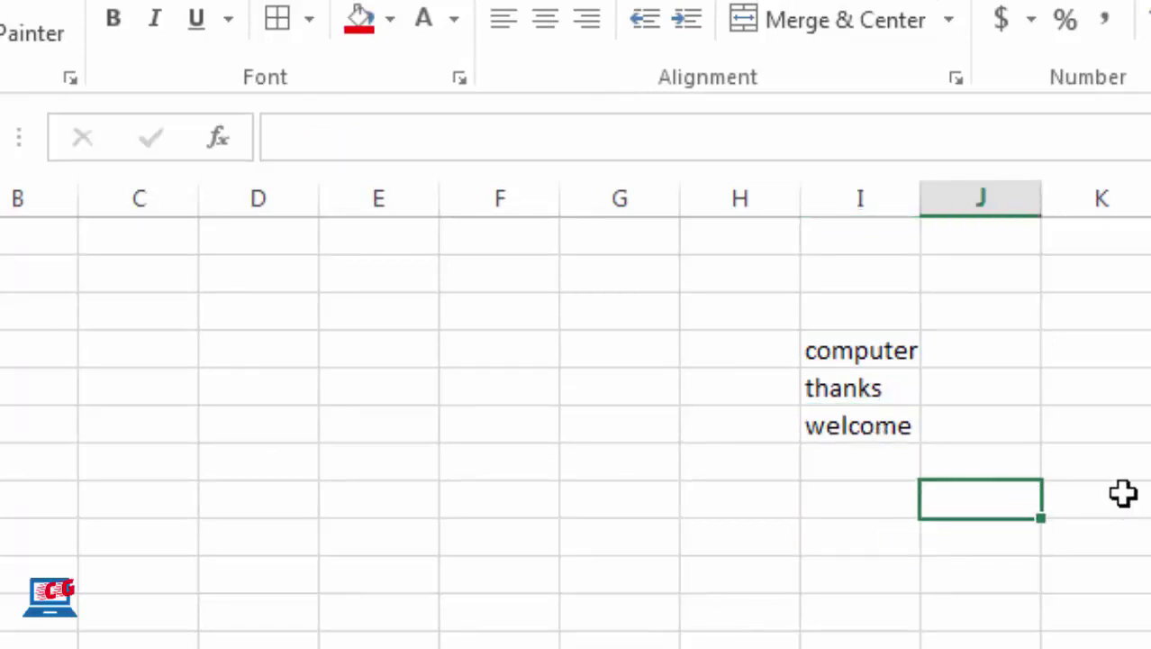
pyautogui.click(1129, 390)
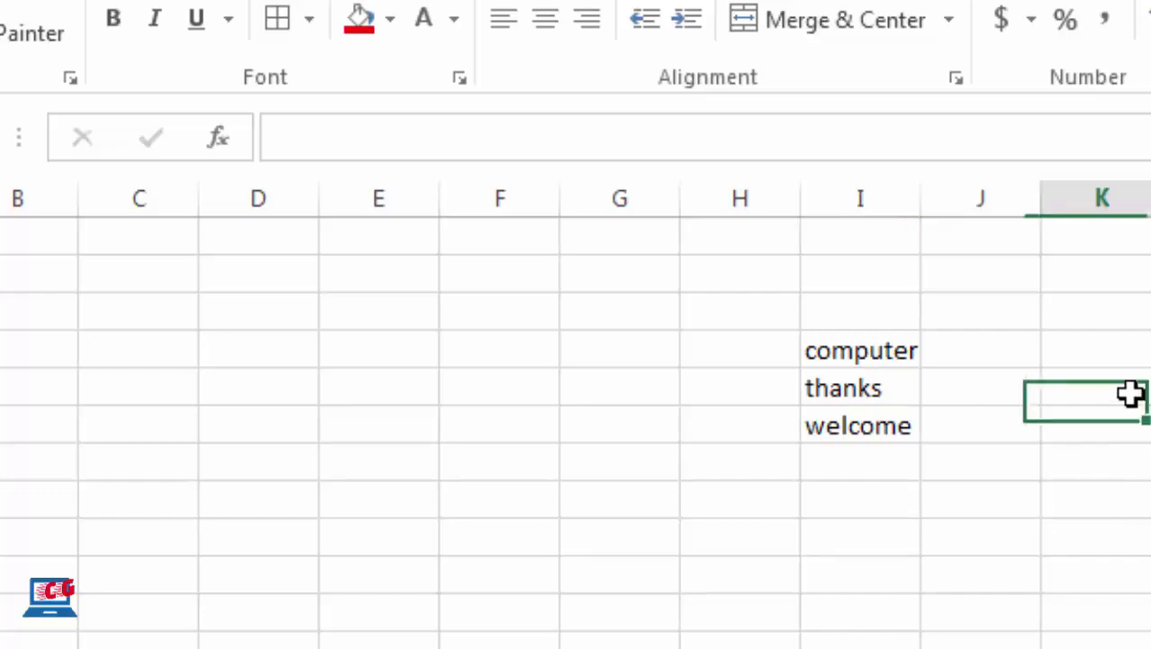